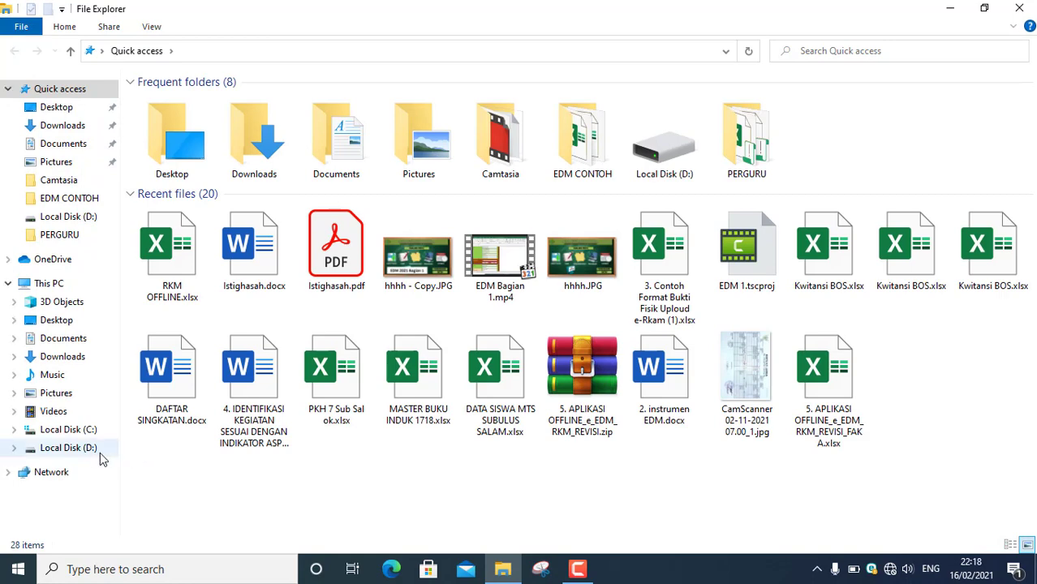
- Open RKM OFFLINE.xlsx from the EDM CONTOH folder on drive D and continue without updating its links
{"action": "left_click", "coordinate": [100, 450]}
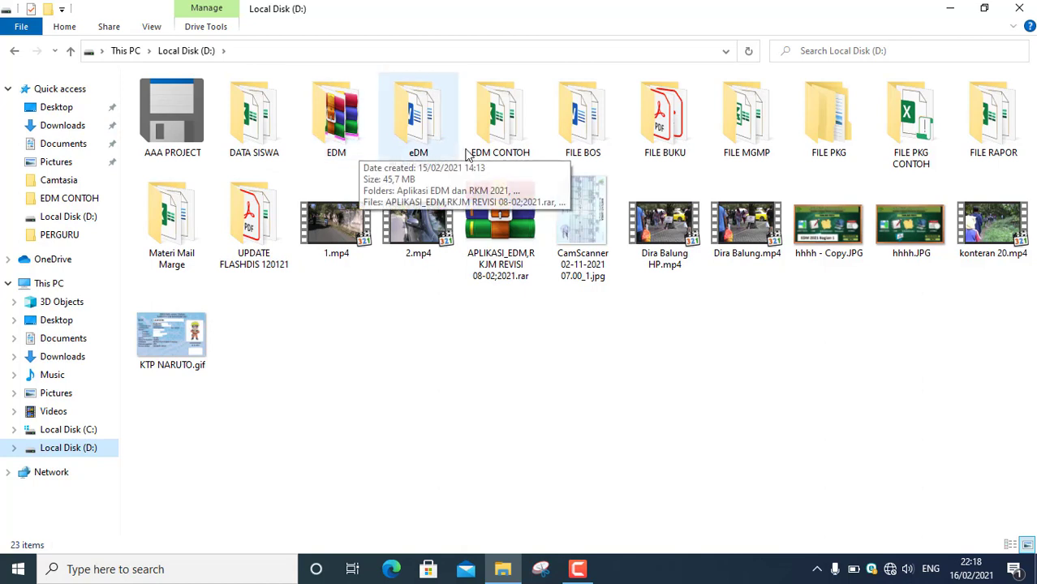
{"action": "double_click", "coordinate": [500, 126]}
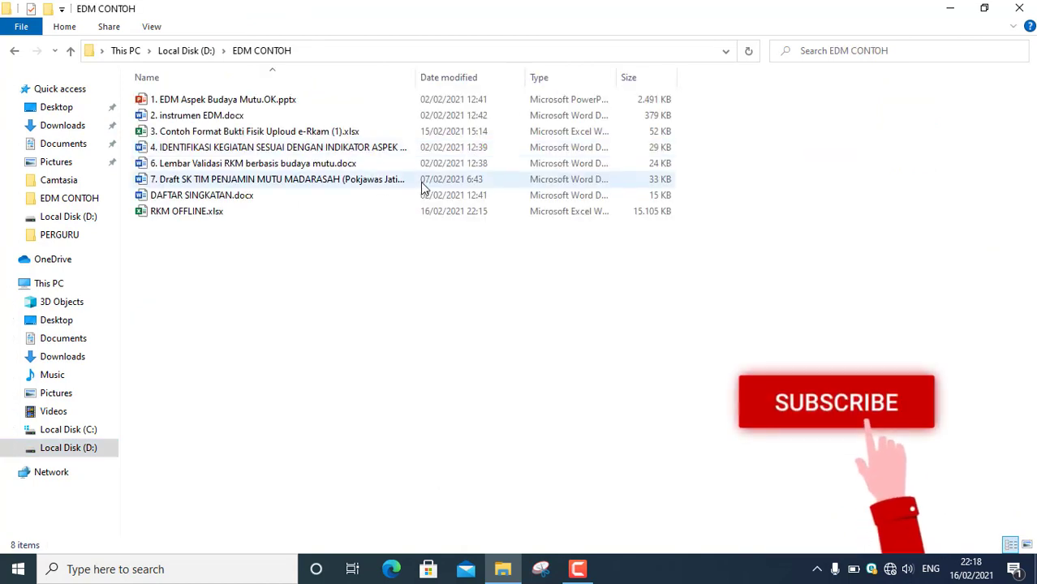
{"action": "double_click", "coordinate": [398, 212]}
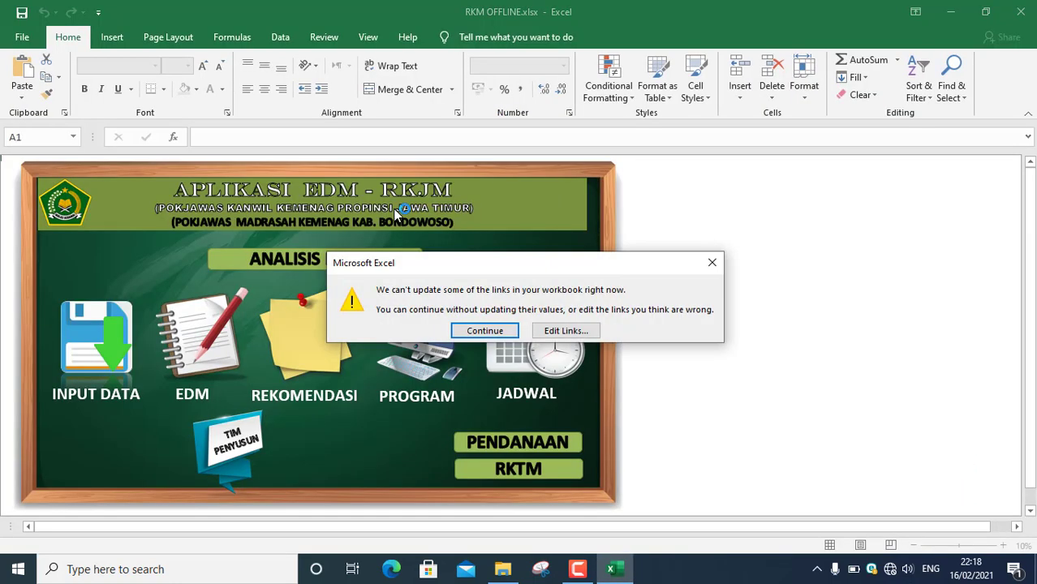
{"action": "left_click", "coordinate": [486, 331]}
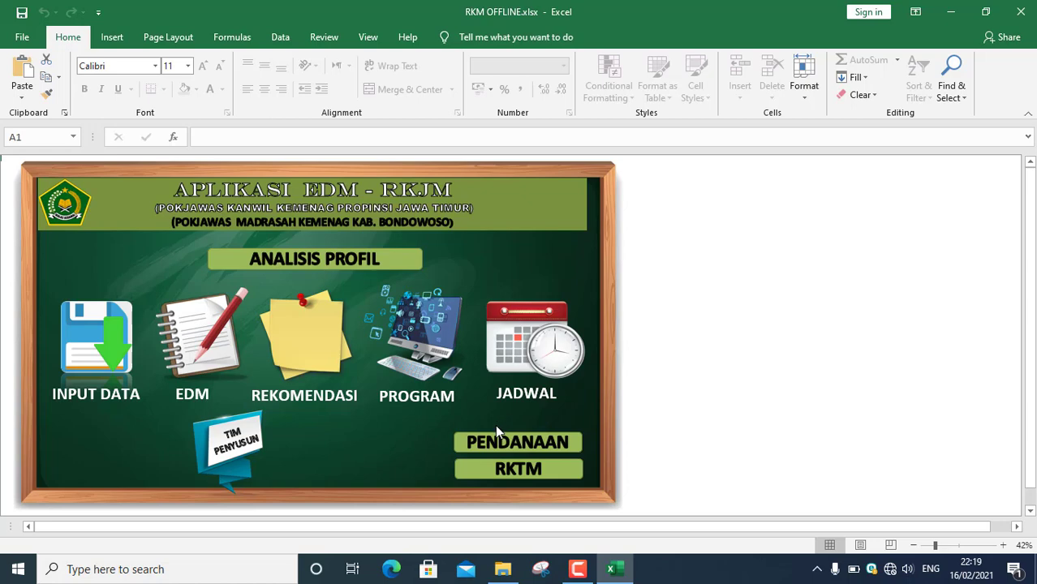
- Open the Sumber Dana sheet in the Pendanaan section and look over its funding source categories
{"action": "left_click", "coordinate": [510, 442]}
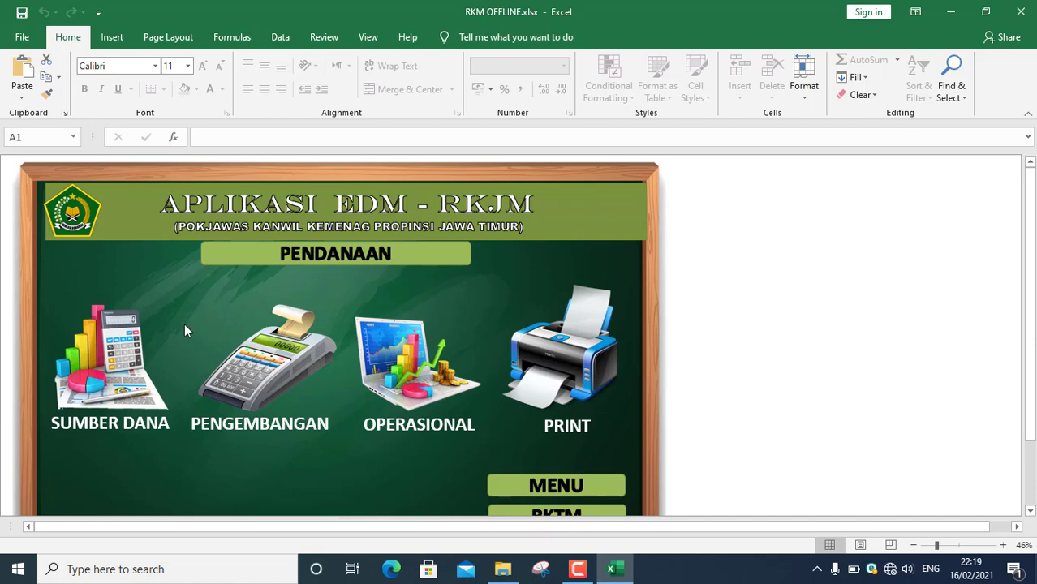
{"action": "left_click", "coordinate": [133, 372]}
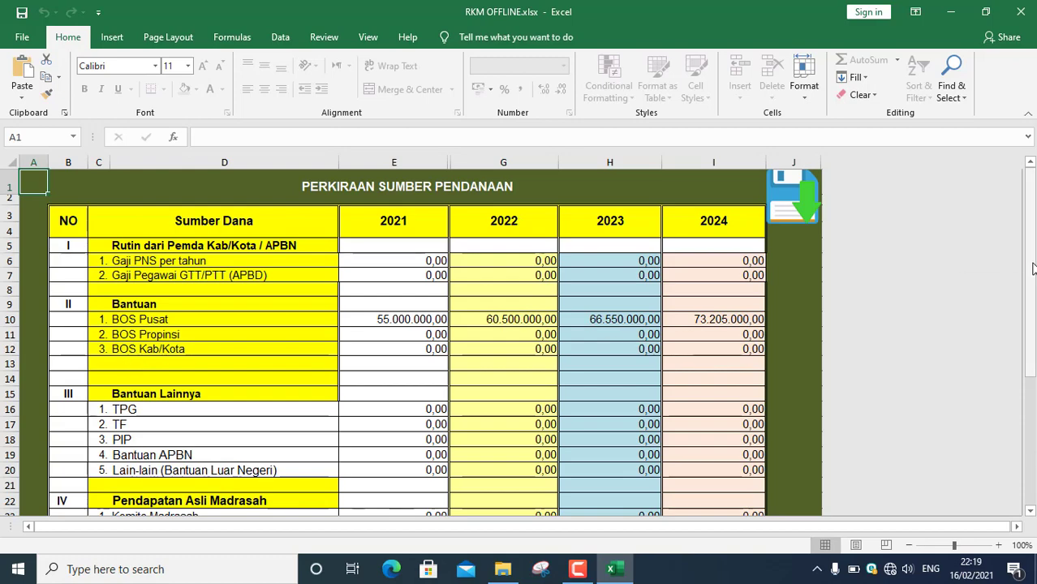
{"action": "mouse_move", "coordinate": [1032, 268]}
{"action": "left_mouse_down"}
{"action": "mouse_move", "coordinate": [1032, 375]}
{"action": "mouse_move", "coordinate": [1033, 255]}
{"action": "left_mouse_up"}
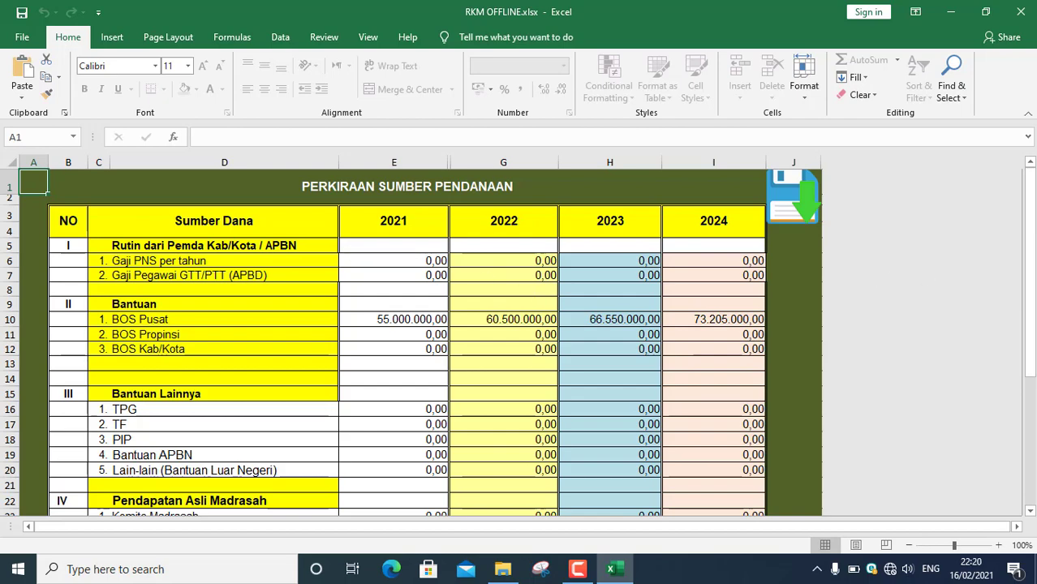
{"action": "left_click_drag", "start_coordinate": [1033, 273], "coordinate": [1031, 216]}
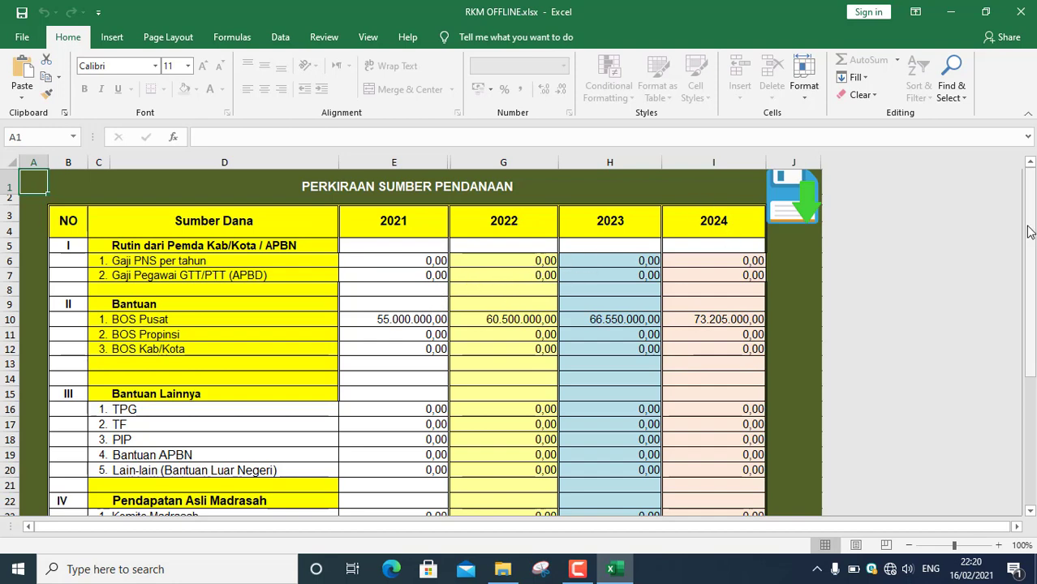
{"action": "left_click_drag", "start_coordinate": [1029, 233], "coordinate": [193, 378]}
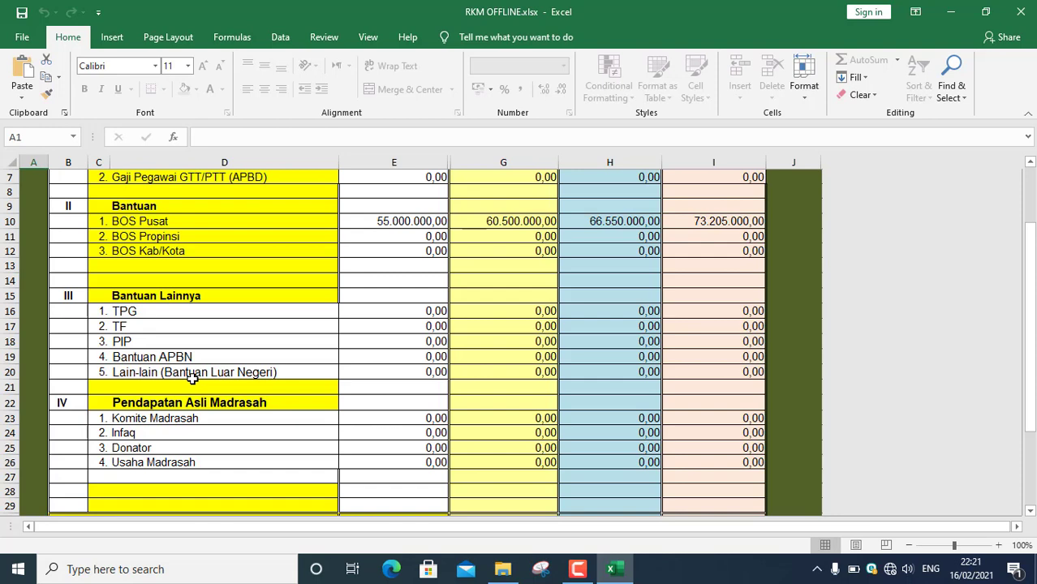
- Examine the Komite Madrasah and Infaq income rows and the formula behind the 2021 BOS Pusat amount
{"action": "left_click", "coordinate": [195, 421]}
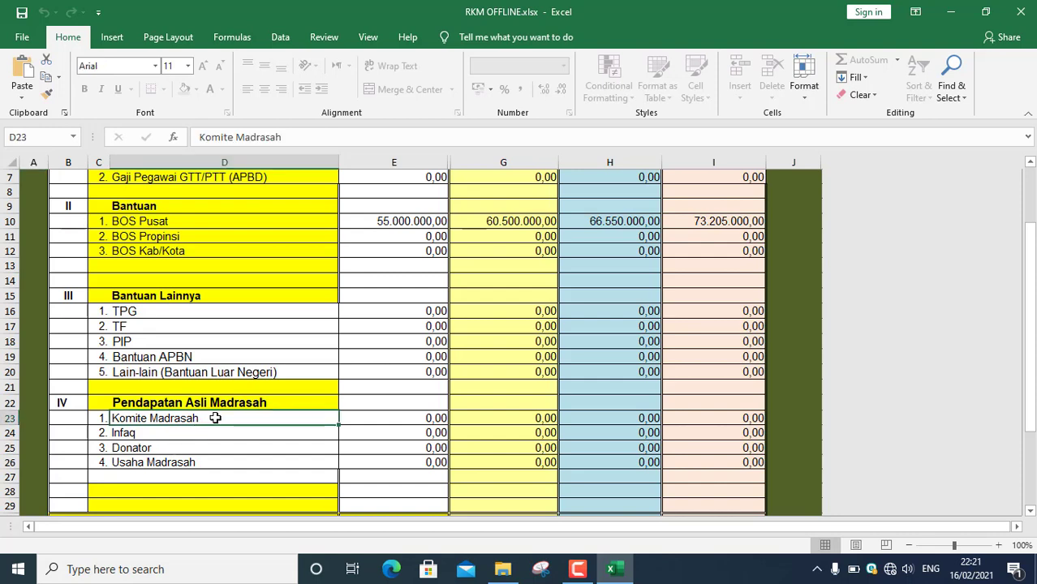
{"action": "left_click", "coordinate": [211, 434]}
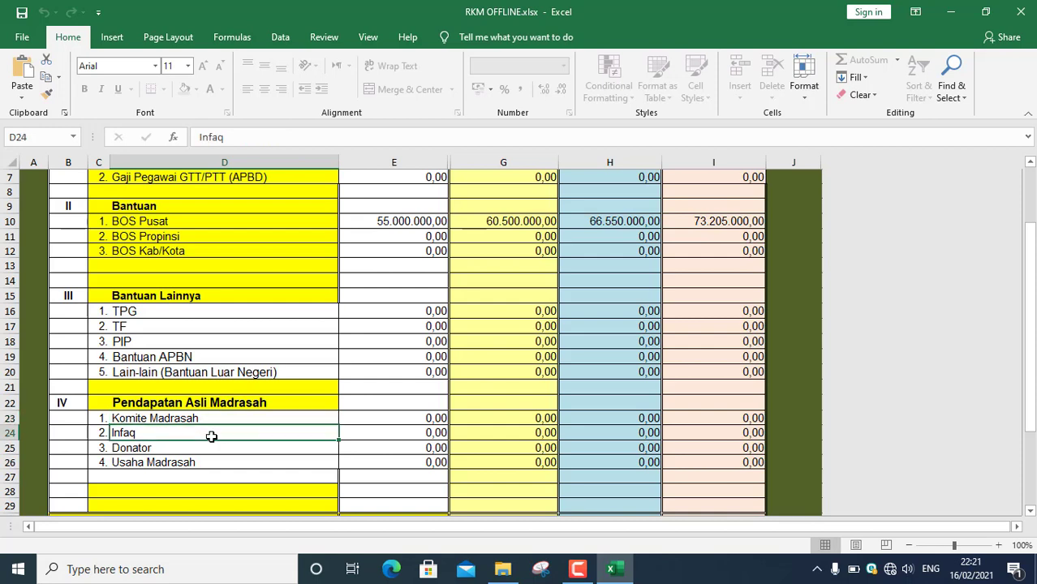
{"action": "left_click", "coordinate": [223, 414]}
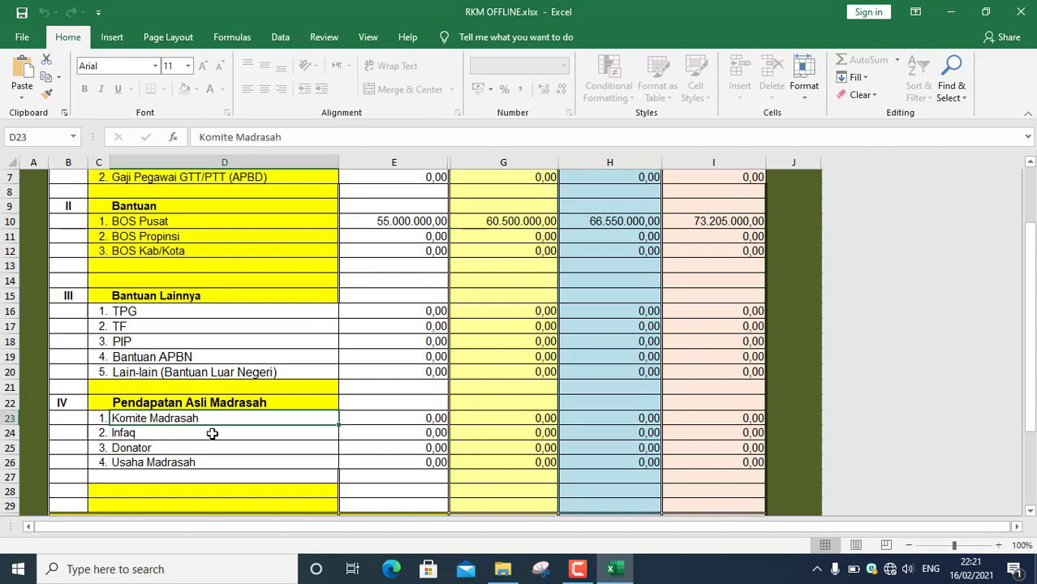
{"action": "left_click", "coordinate": [211, 433]}
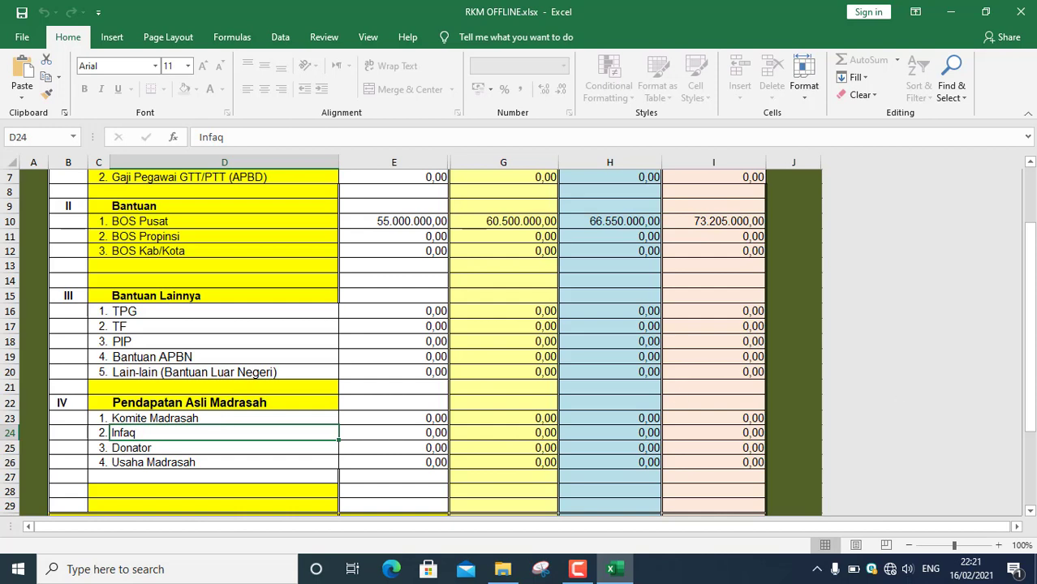
{"action": "left_click_drag", "start_coordinate": [1030, 406], "coordinate": [1030, 347]}
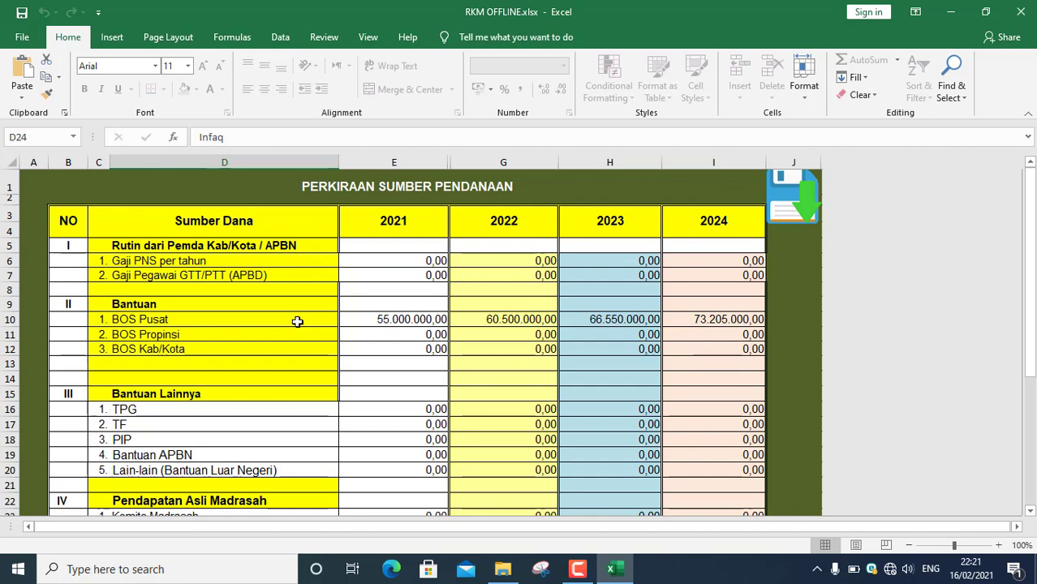
{"action": "left_click", "coordinate": [204, 321]}
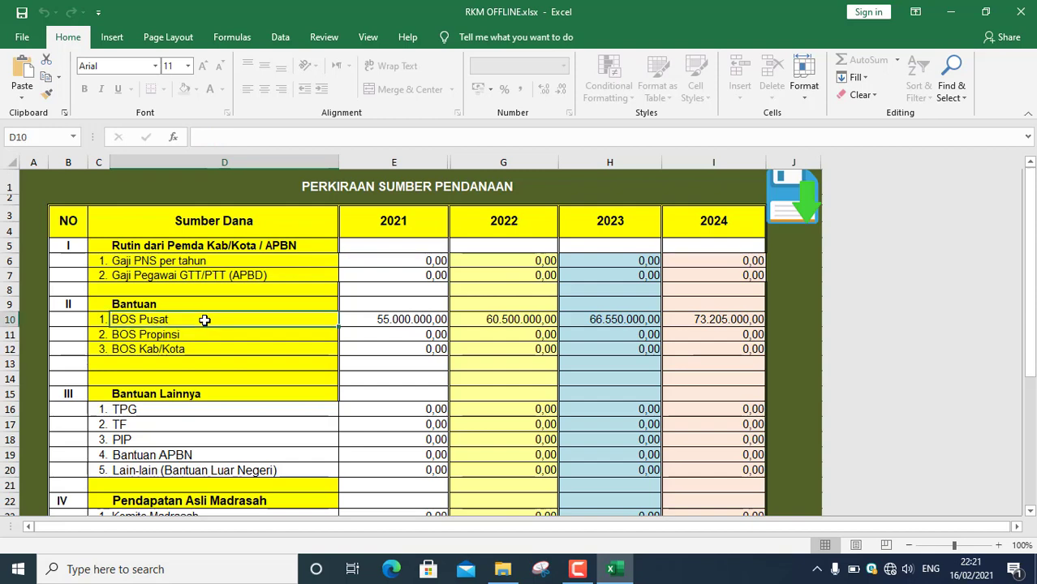
{"action": "left_click", "coordinate": [390, 322]}
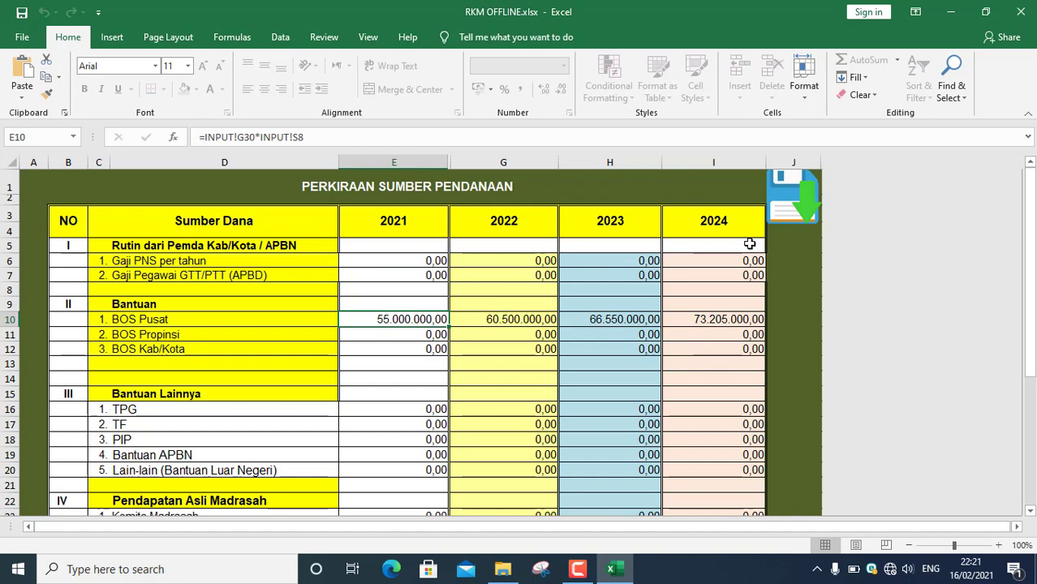
- Go back to the main menu and review the madrasah data sheet under Input Data, including the BOS student count
{"action": "left_click", "coordinate": [801, 203]}
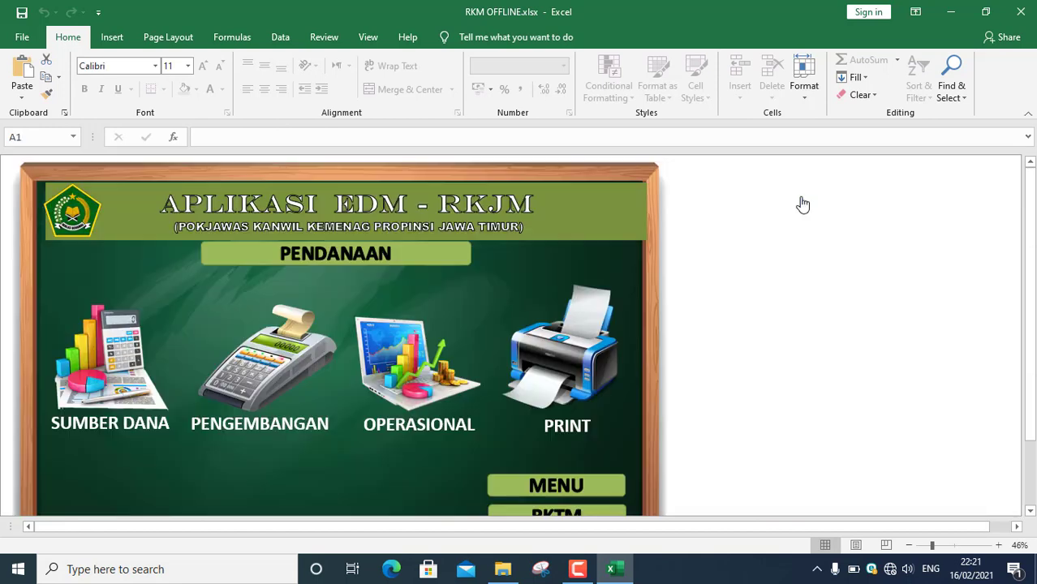
{"action": "left_click", "coordinate": [570, 483]}
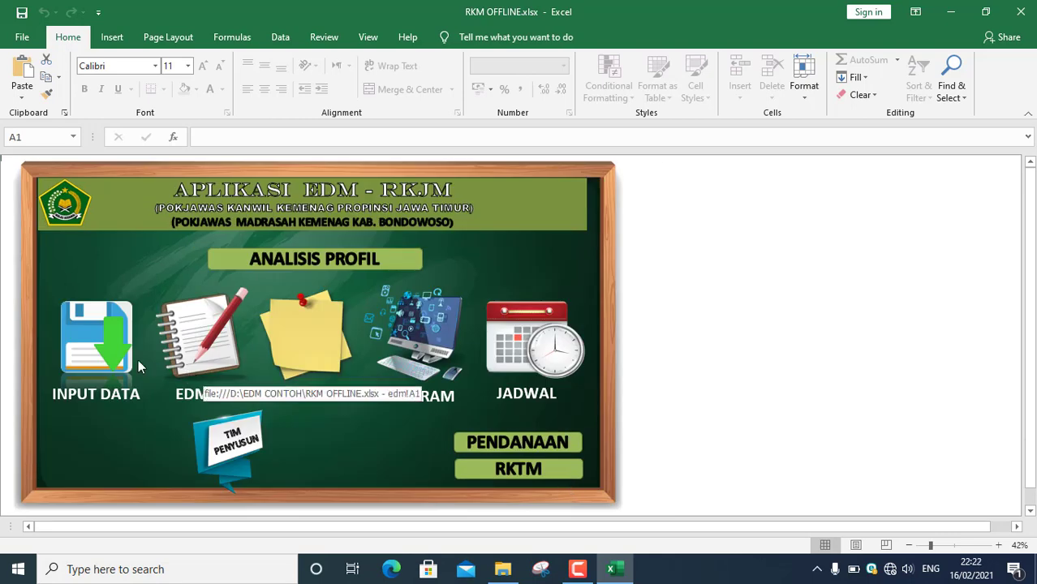
{"action": "left_click", "coordinate": [106, 362]}
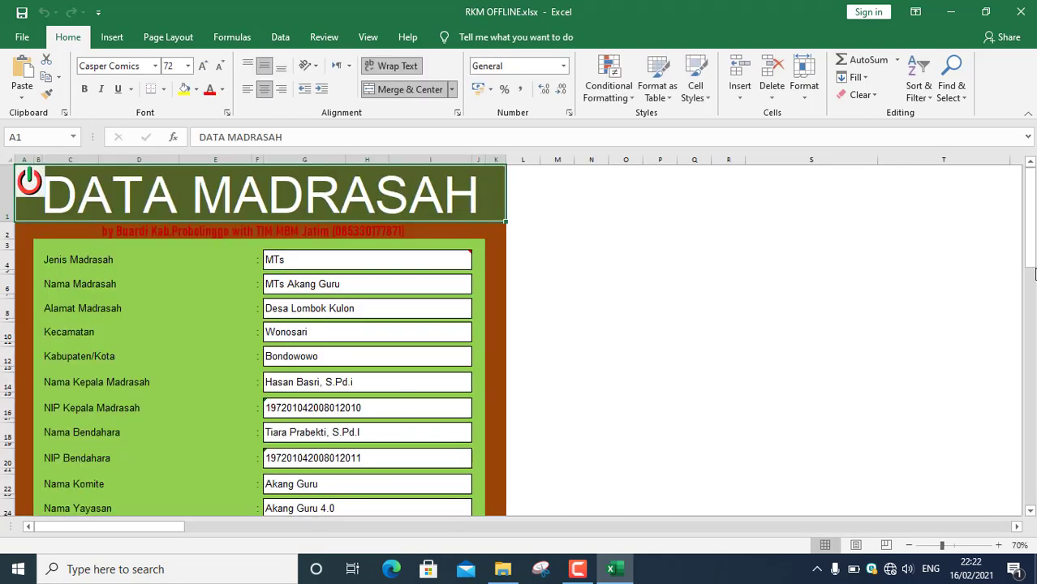
{"action": "left_click_drag", "start_coordinate": [1032, 268], "coordinate": [1032, 296]}
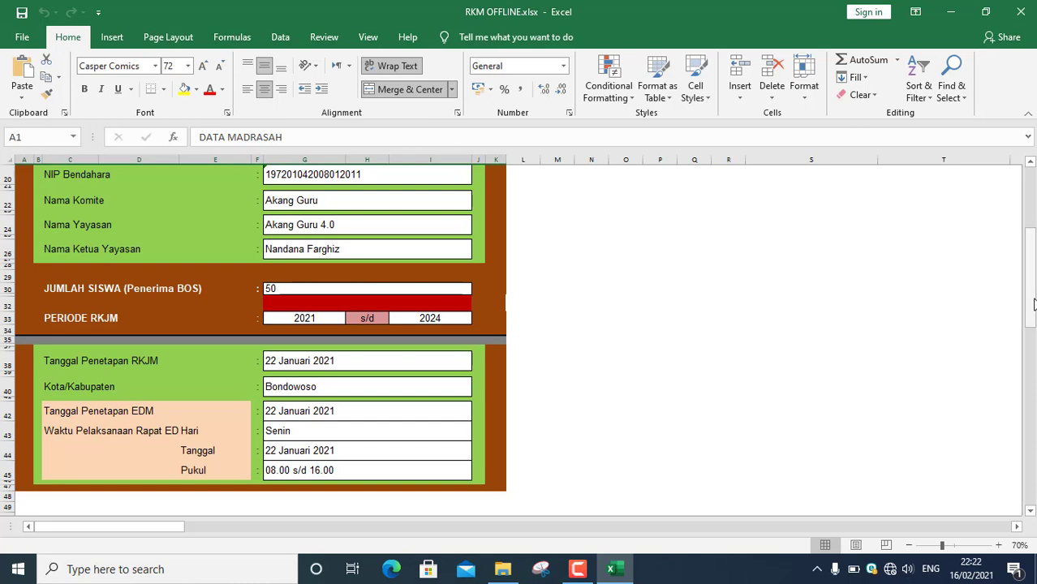
{"action": "left_click_drag", "start_coordinate": [1033, 303], "coordinate": [1032, 243]}
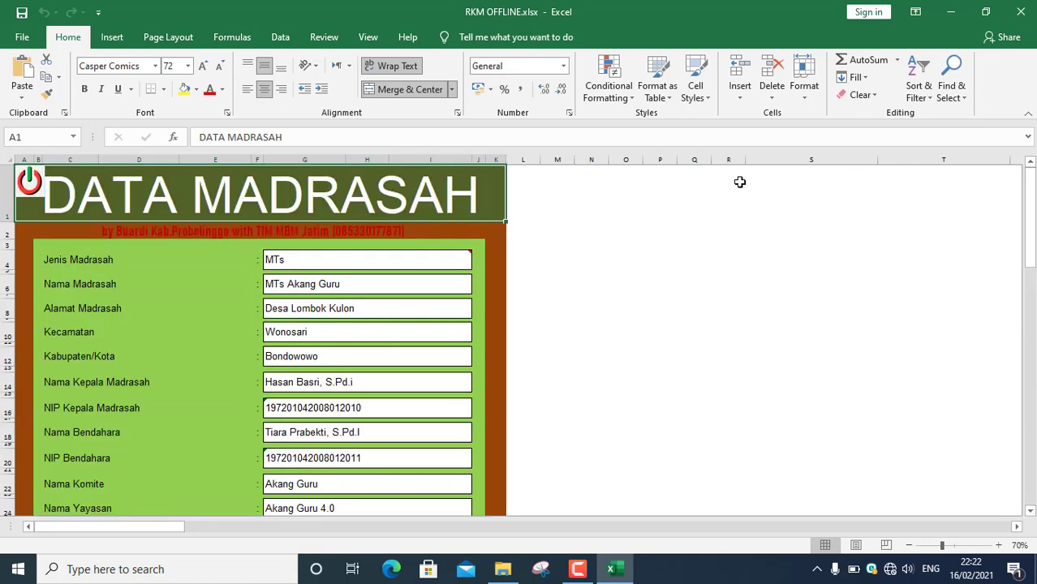
- Leave the madrasah data sheet and reopen the Sumber Dana sheet in the Pendanaan section
{"action": "left_click", "coordinate": [30, 183]}
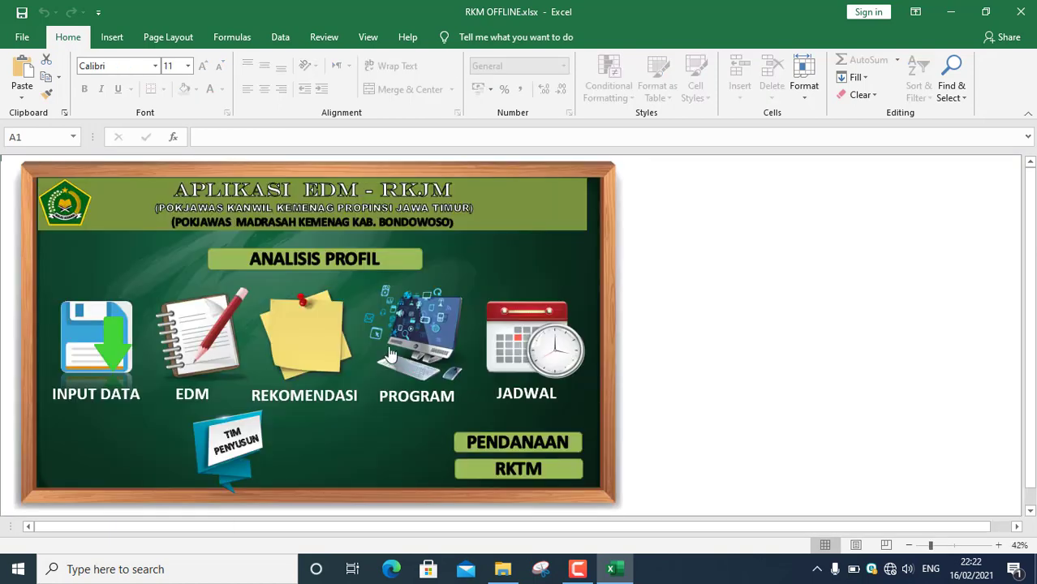
{"action": "left_click", "coordinate": [547, 434]}
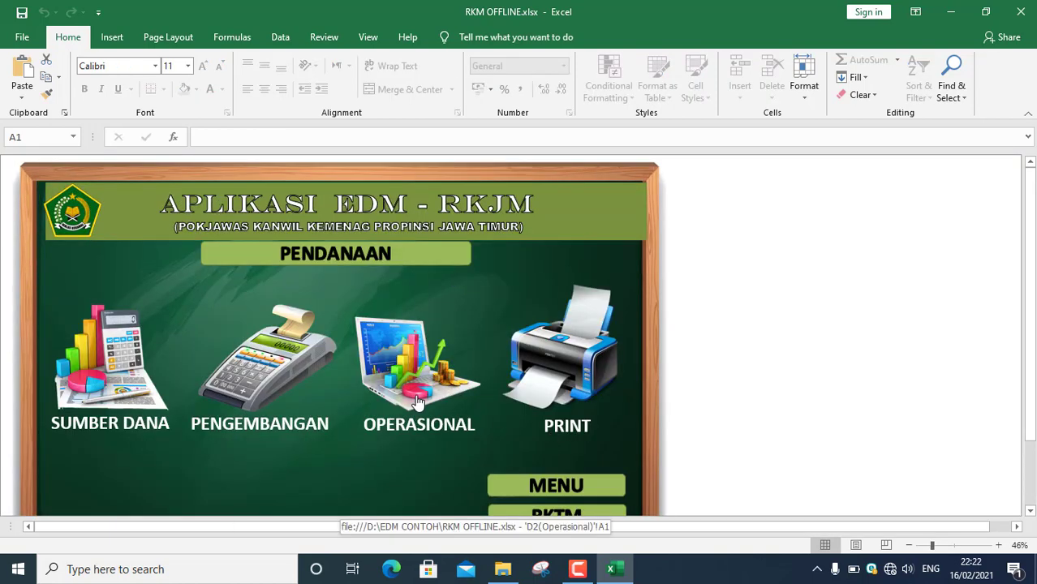
{"action": "left_click", "coordinate": [130, 398]}
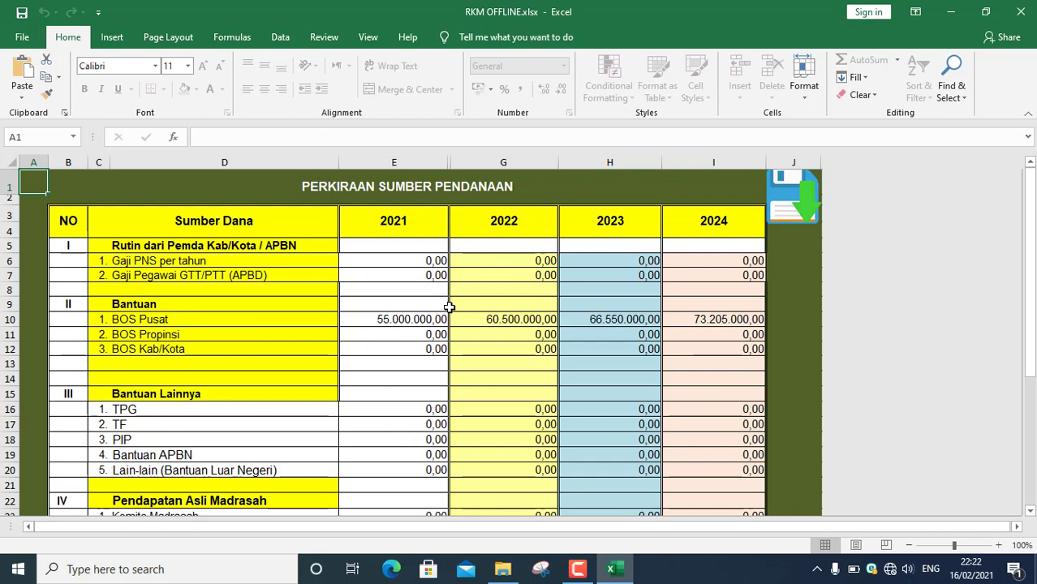
- Compare the BOS Pusat amounts across the years 2021 to 2024
{"action": "left_click", "coordinate": [517, 319]}
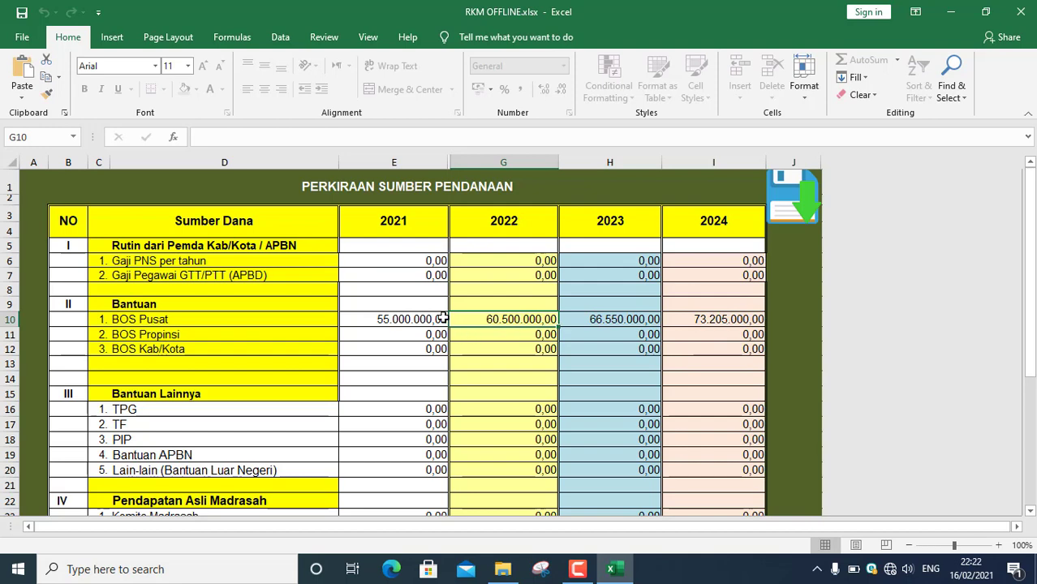
{"action": "left_click", "coordinate": [443, 319]}
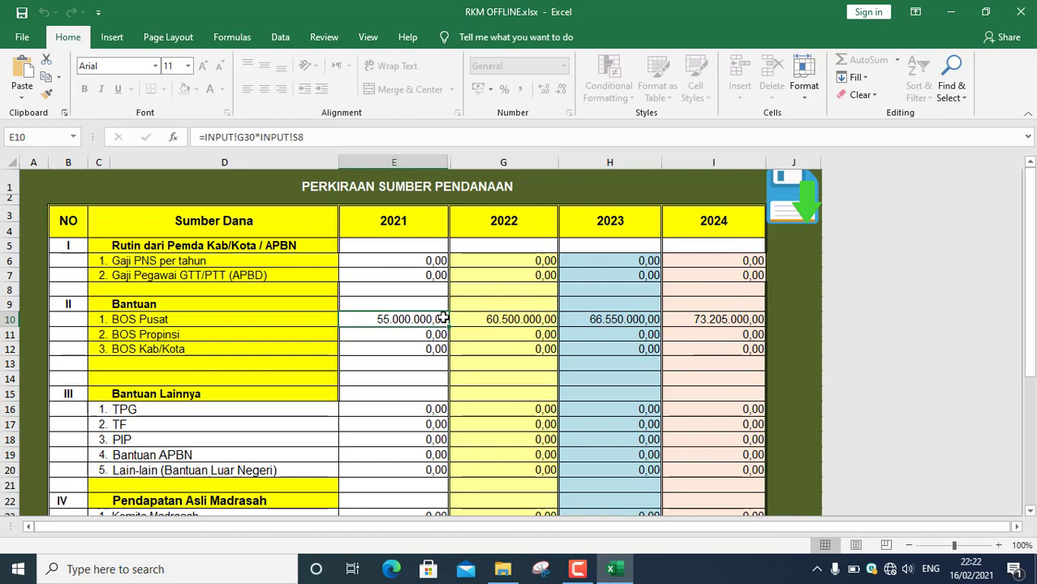
{"action": "left_click", "coordinate": [475, 317]}
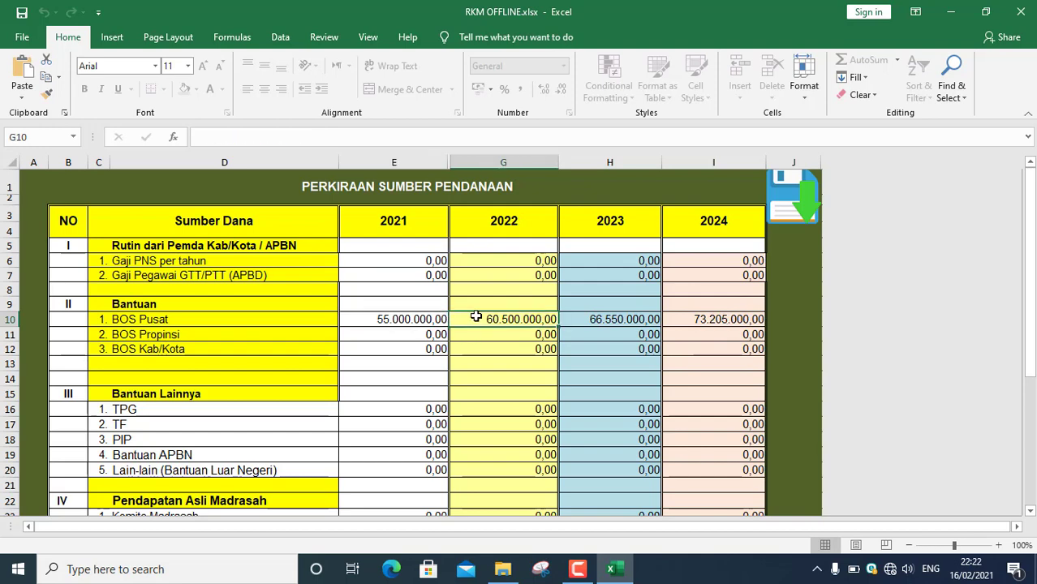
{"action": "left_click", "coordinate": [604, 316]}
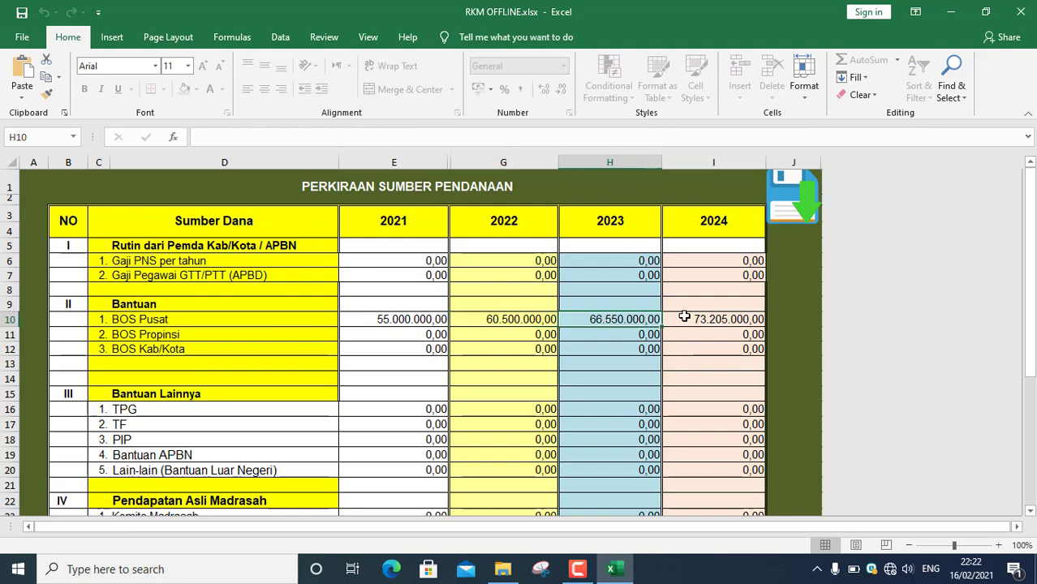
{"action": "left_click", "coordinate": [532, 321]}
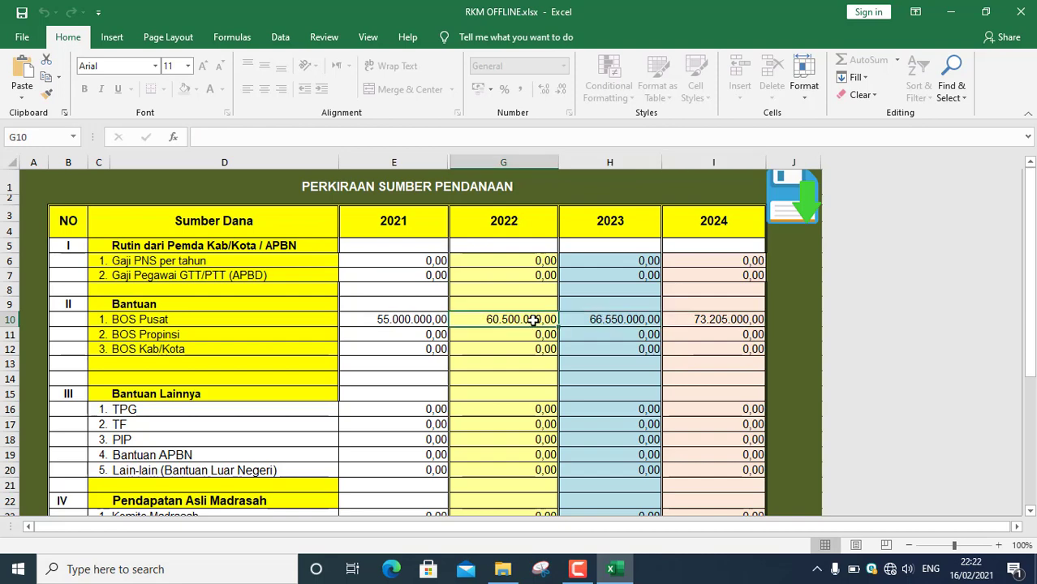
{"action": "left_click", "coordinate": [424, 321]}
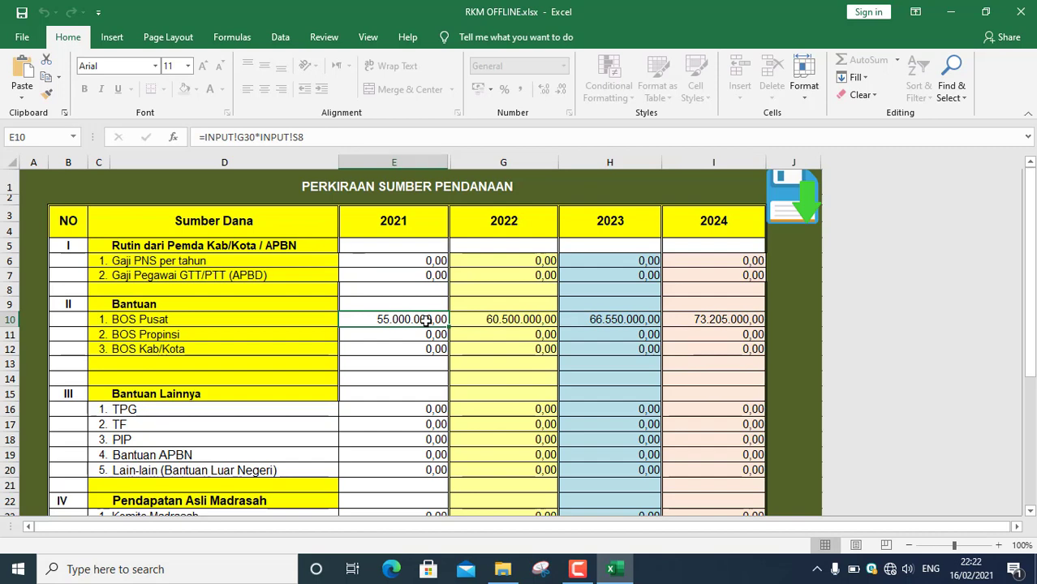
{"action": "left_click", "coordinate": [481, 320]}
{"action": "left_click", "coordinate": [576, 318]}
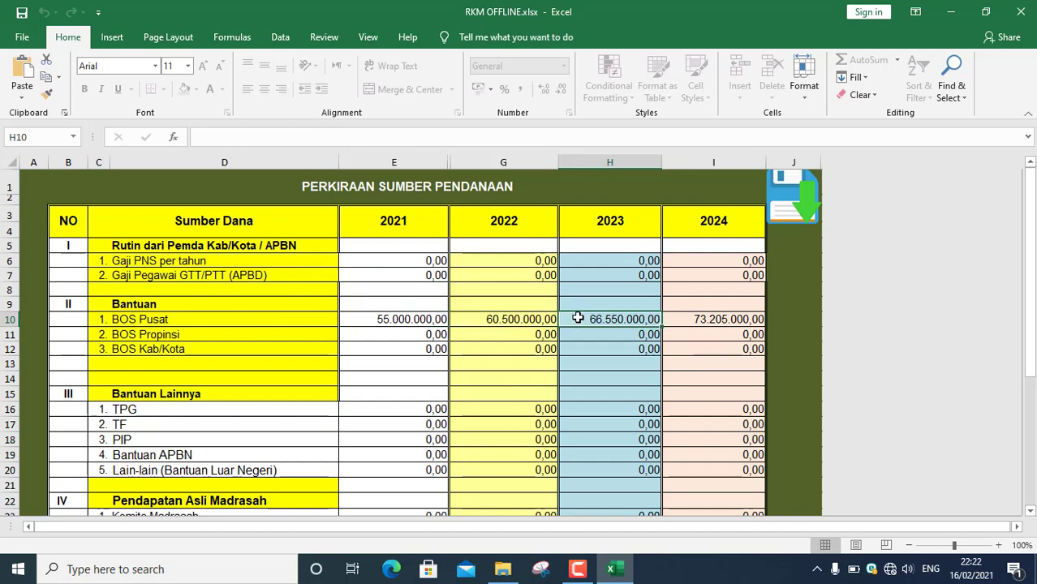
{"action": "left_click", "coordinate": [685, 316]}
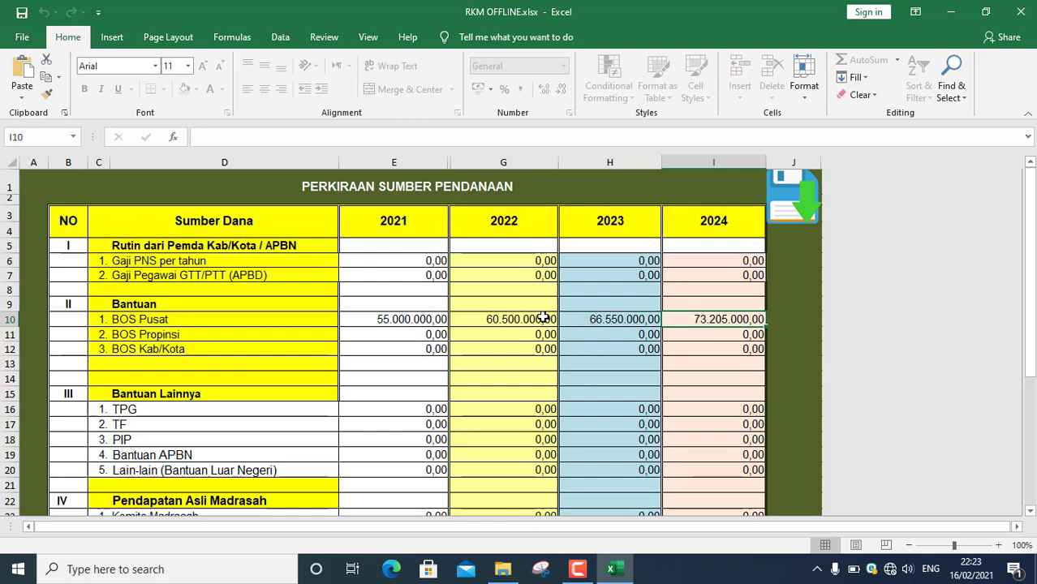
- Try to edit the 2022 BOS Pusat amount in cell G10
{"action": "left_click", "coordinate": [466, 321]}
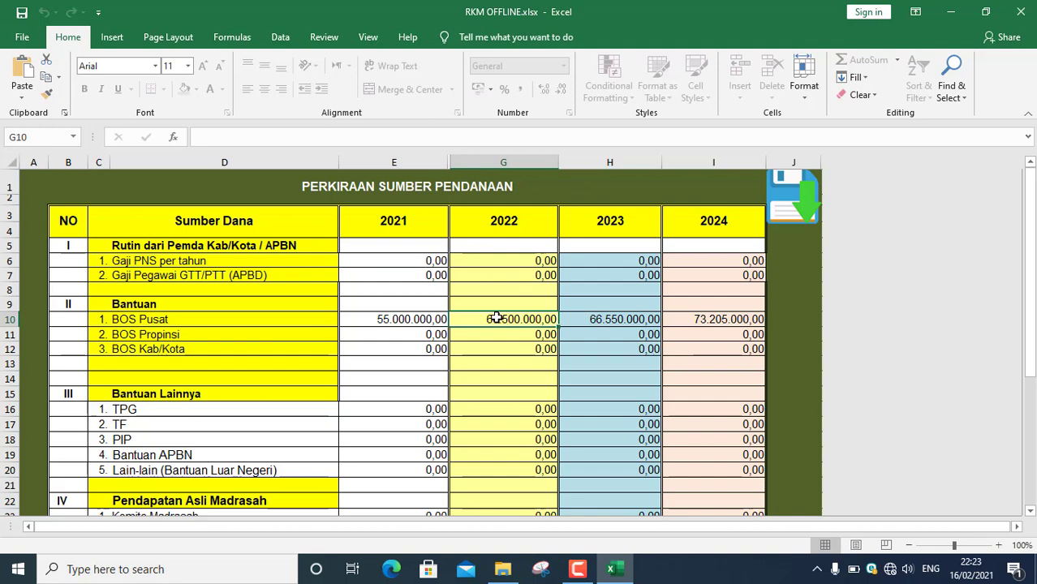
{"action": "double_click", "coordinate": [495, 318]}
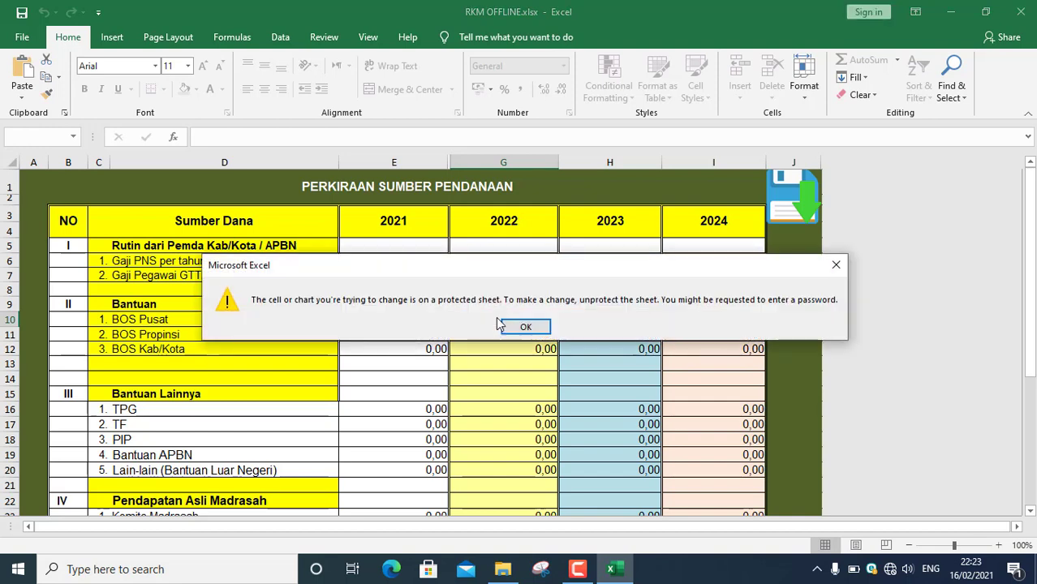
{"action": "left_click", "coordinate": [841, 268]}
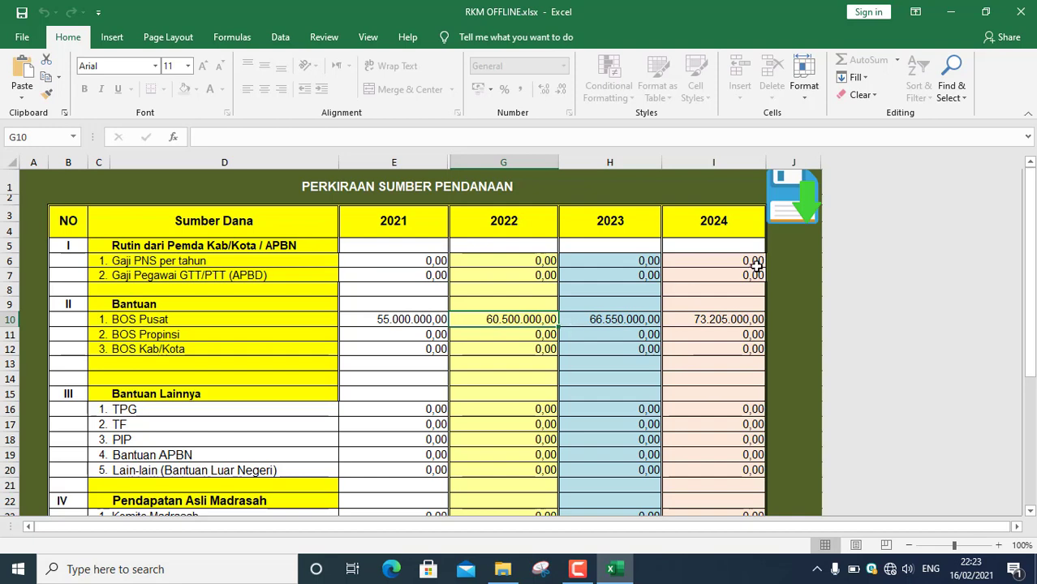
- Leave the Sumber Dana sheet and open the Operasional cost plan in the Pendanaan section
{"action": "left_click", "coordinate": [802, 203]}
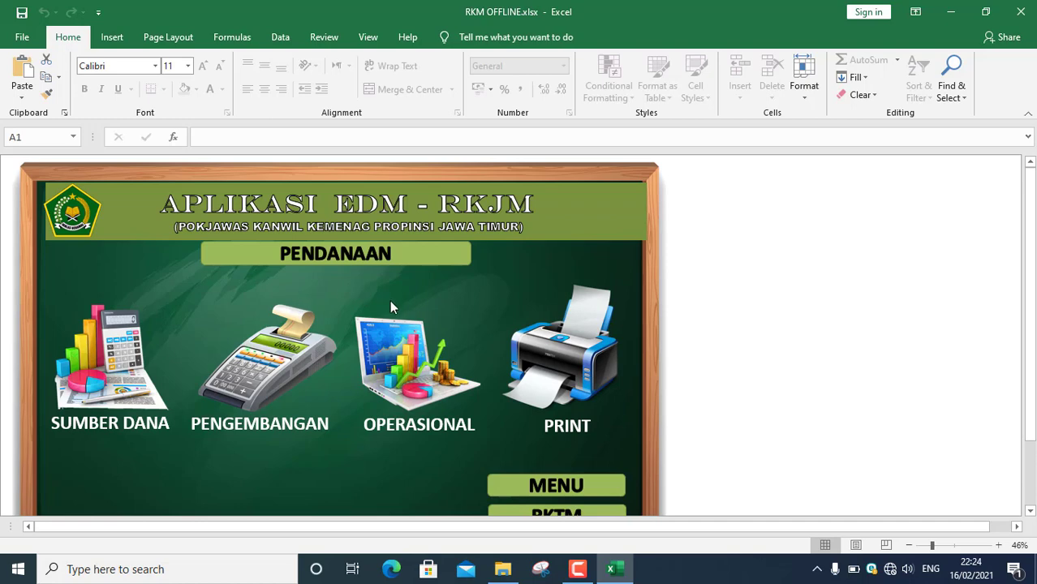
{"action": "left_click", "coordinate": [398, 381]}
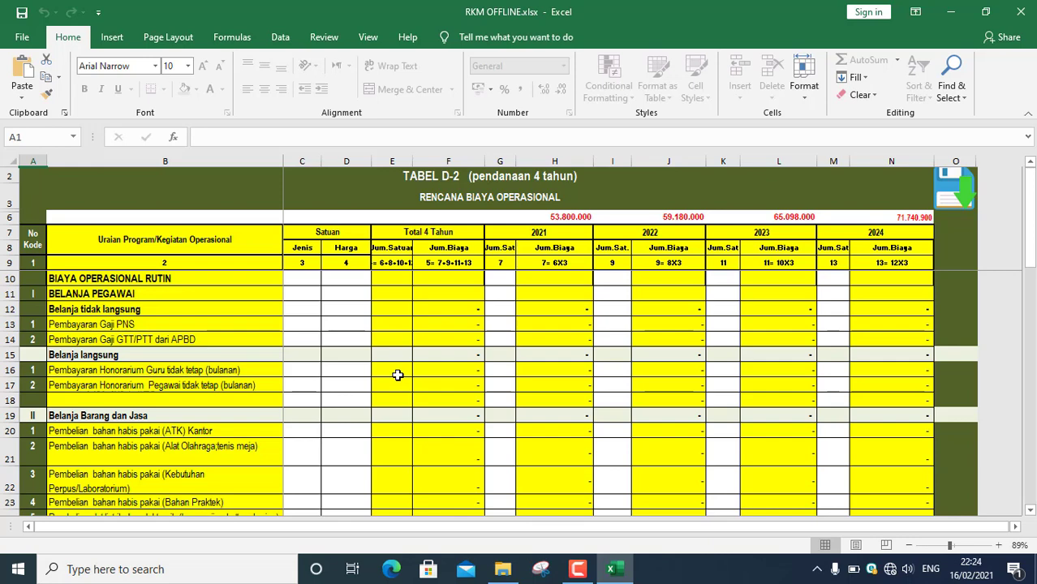
{"action": "left_click_drag", "start_coordinate": [1030, 212], "coordinate": [1031, 213]}
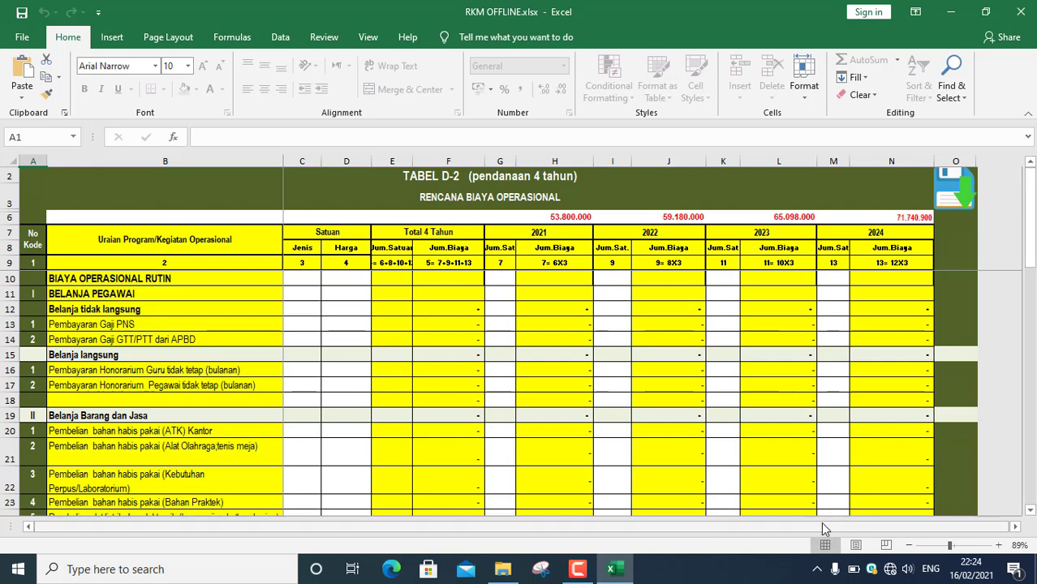
{"action": "left_click_drag", "start_coordinate": [823, 527], "coordinate": [796, 525]}
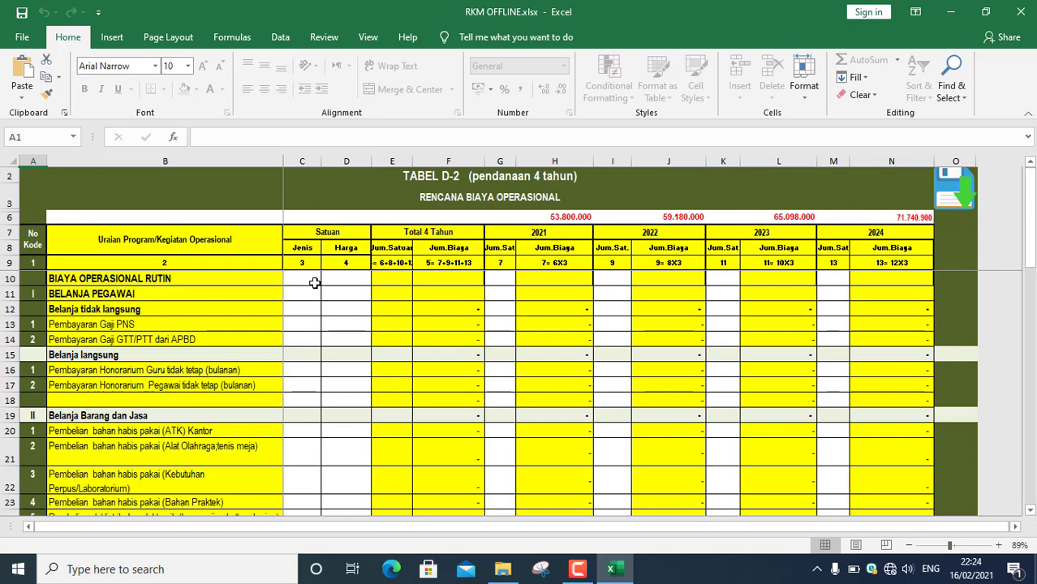
- Review the Satuan, Total 4 Tahun and yearly columns of the Rencana Biaya Operasional table
{"action": "left_click_drag", "start_coordinate": [311, 280], "coordinate": [328, 436]}
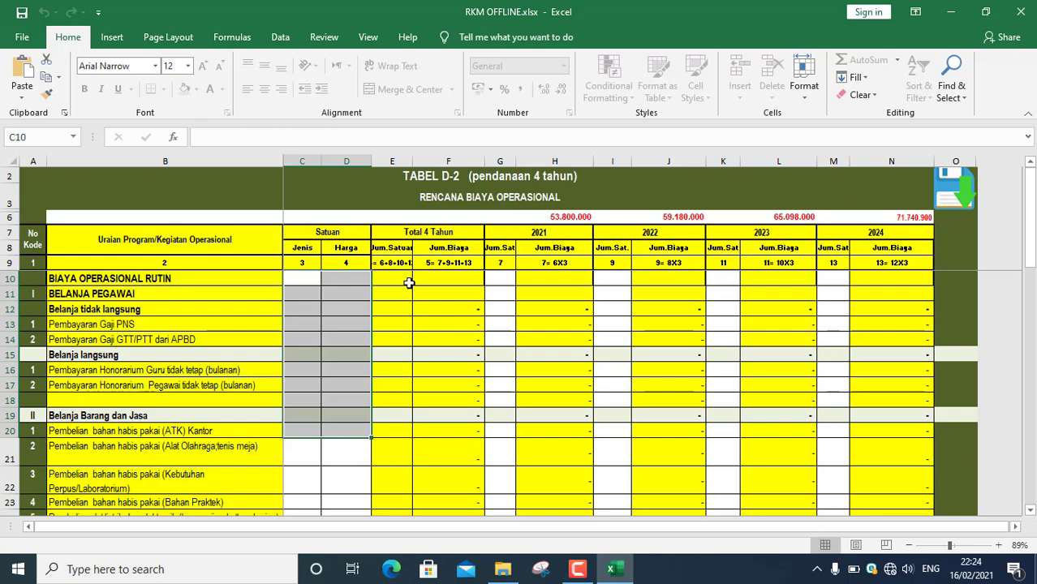
{"action": "left_click_drag", "start_coordinate": [408, 282], "coordinate": [438, 443]}
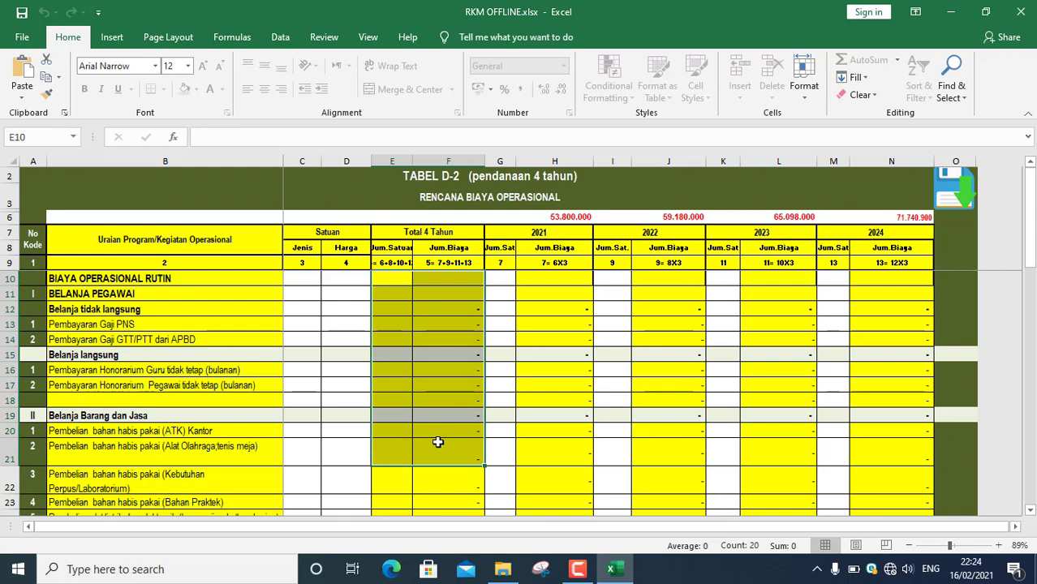
{"action": "left_click", "coordinate": [444, 397]}
{"action": "left_click_drag", "start_coordinate": [573, 289], "coordinate": [556, 416]}
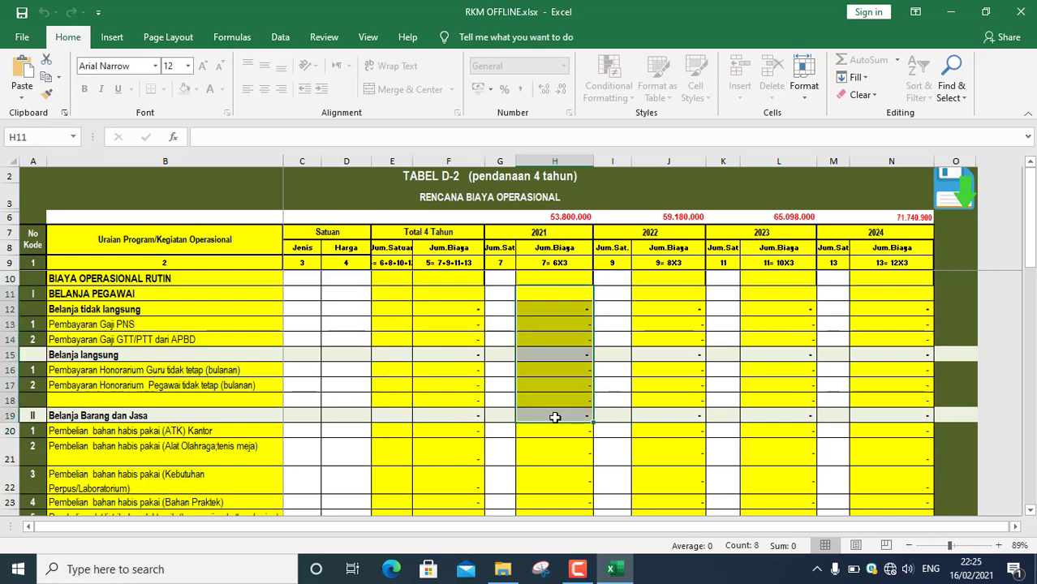
{"action": "left_click", "coordinate": [613, 281]}
{"action": "left_click_drag", "start_coordinate": [612, 287], "coordinate": [611, 305]}
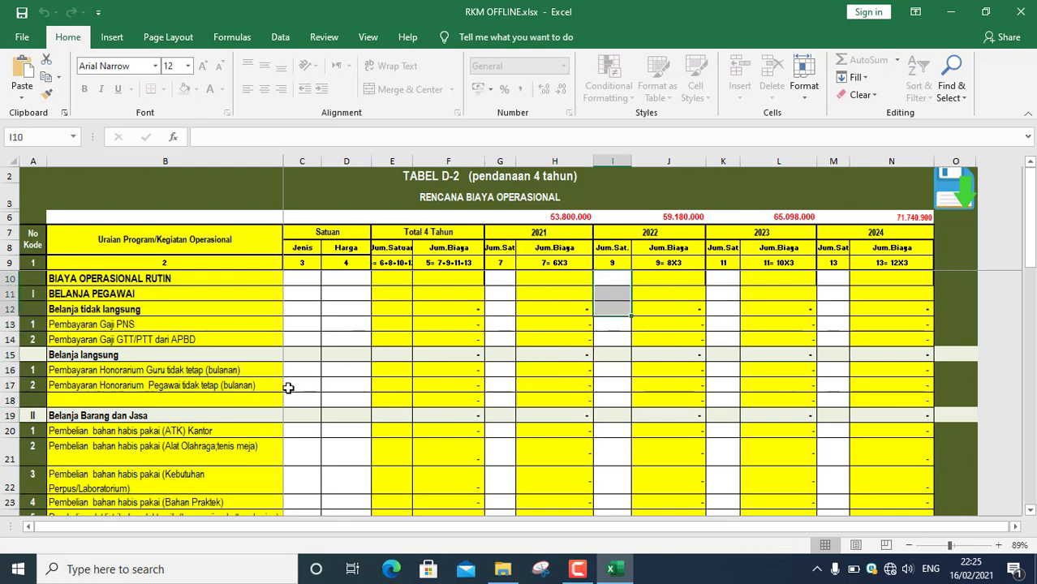
- Go through the Jenis cells of the salary and honorarium rows under Belanja Pegawai
{"action": "left_click", "coordinate": [315, 382]}
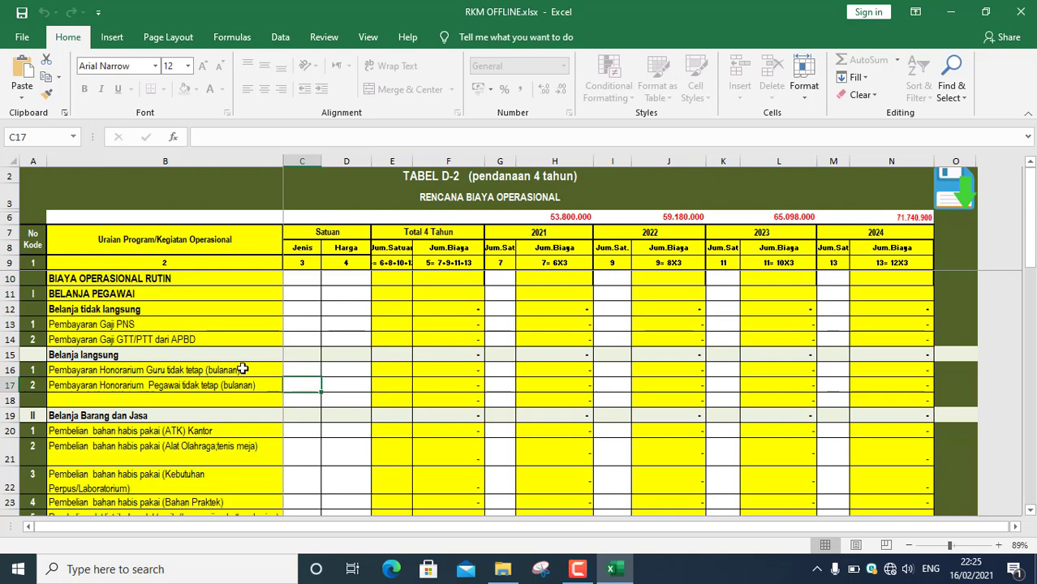
{"action": "left_click", "coordinate": [296, 327]}
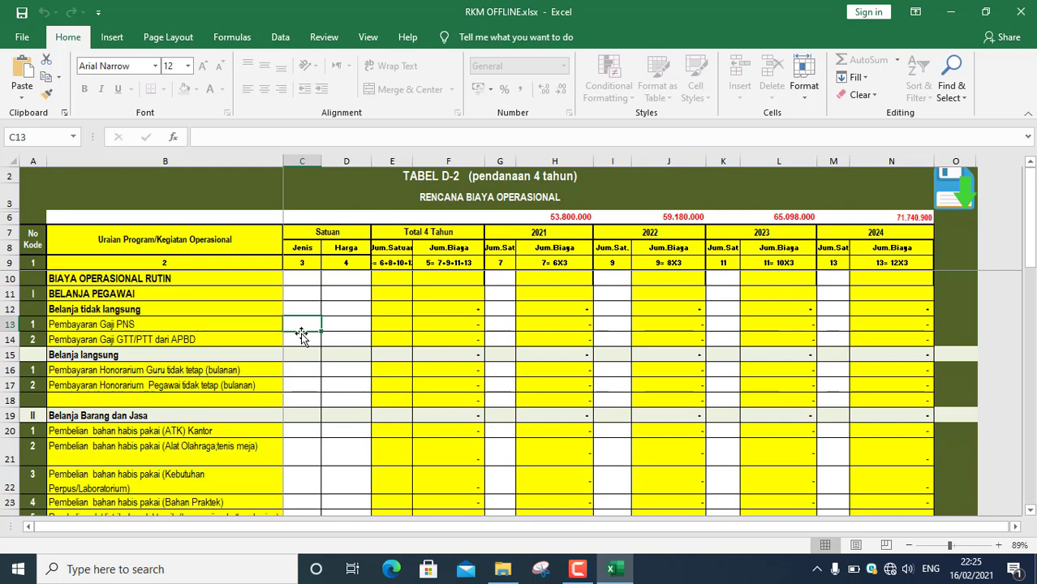
{"action": "left_click", "coordinate": [301, 338]}
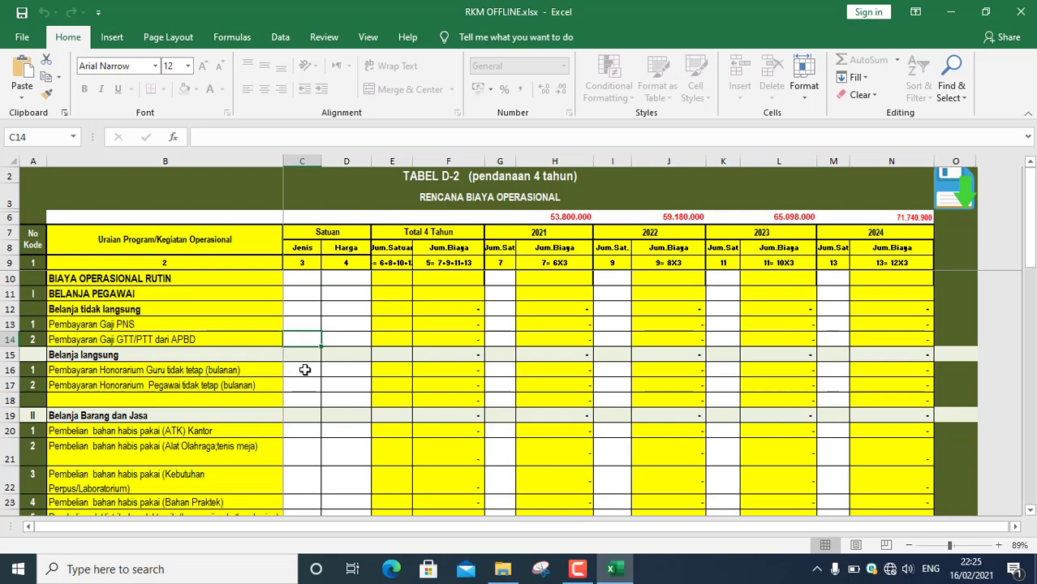
{"action": "left_click", "coordinate": [304, 370]}
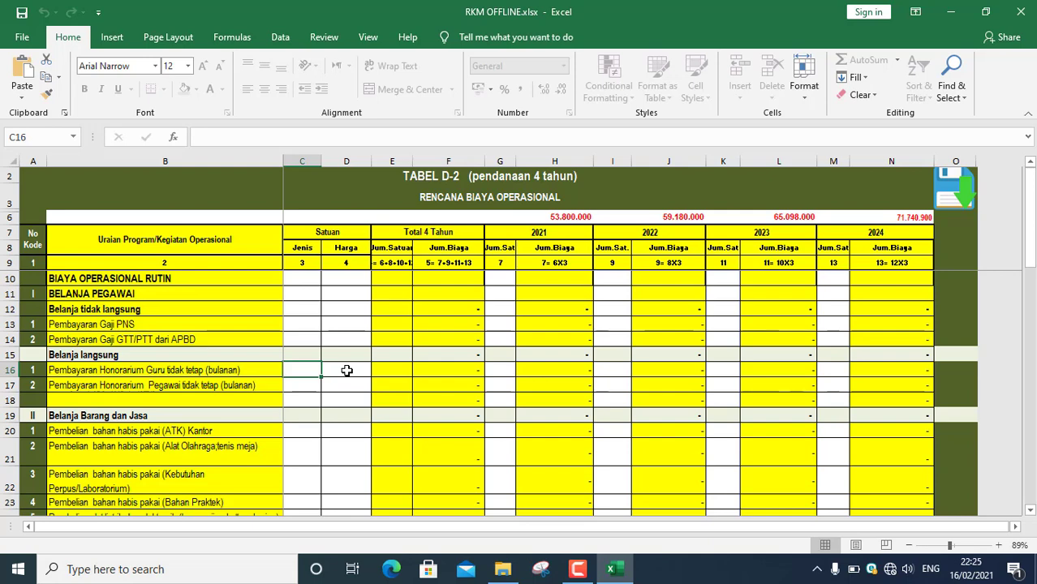
- Set the Harga of Pembayaran Honorarium Guru tidak tetap (bulanan) to 250000
{"action": "left_click", "coordinate": [347, 371]}
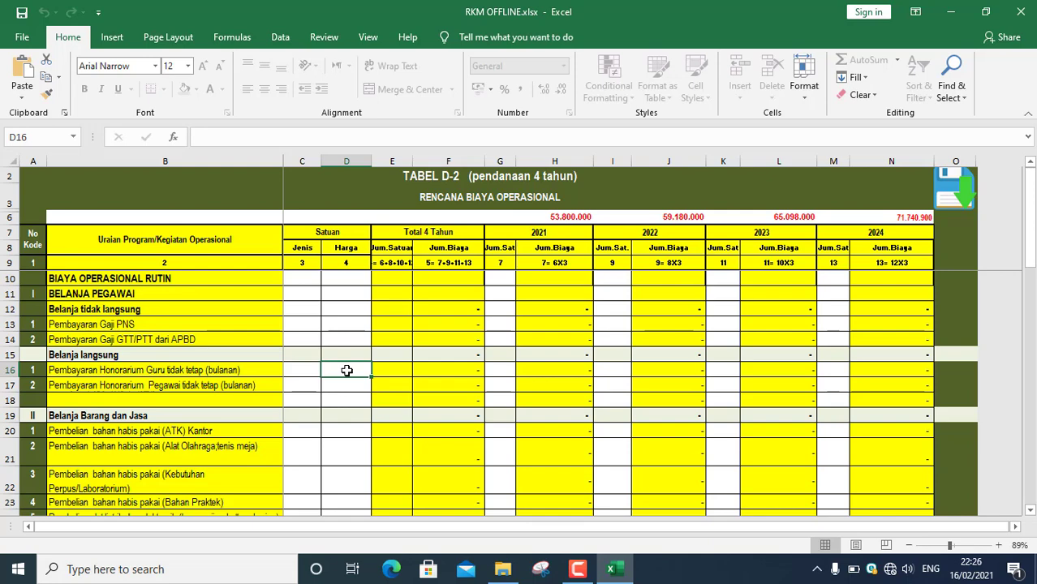
{"action": "type", "text": "25"}
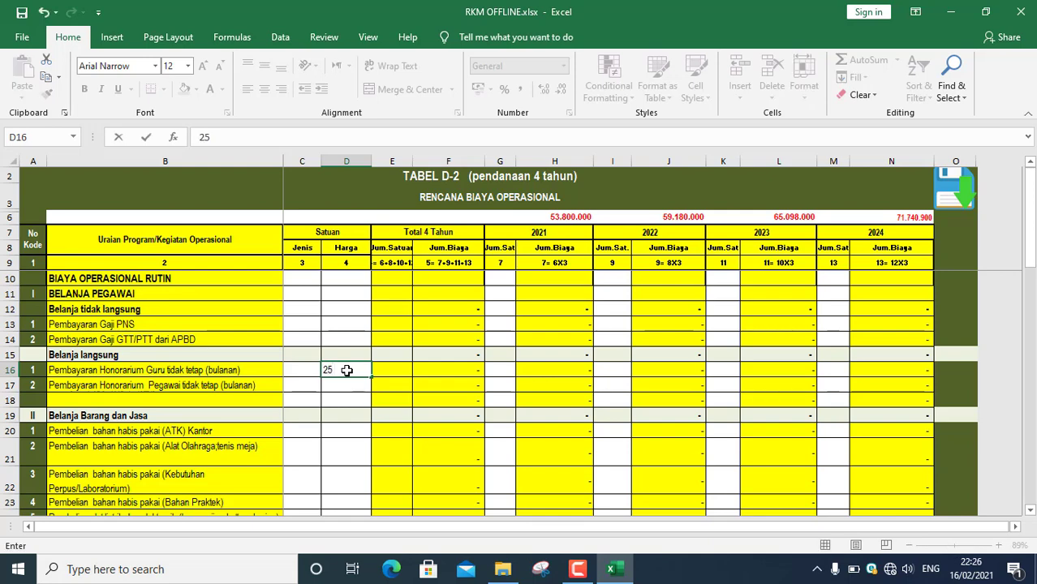
{"action": "type", "text": "0000"}
{"action": "key", "text": "Return"}
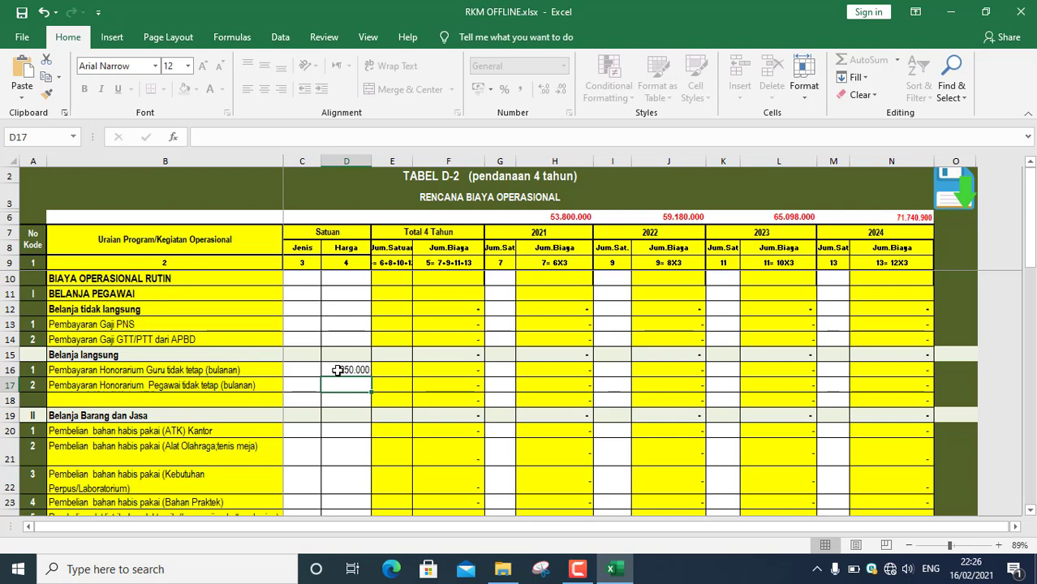
- Consult the unit abbreviations in the Daftar Biaya Satuan linked from the Pengembangan sheet, and return to that sheet
{"action": "left_click", "coordinate": [317, 371]}
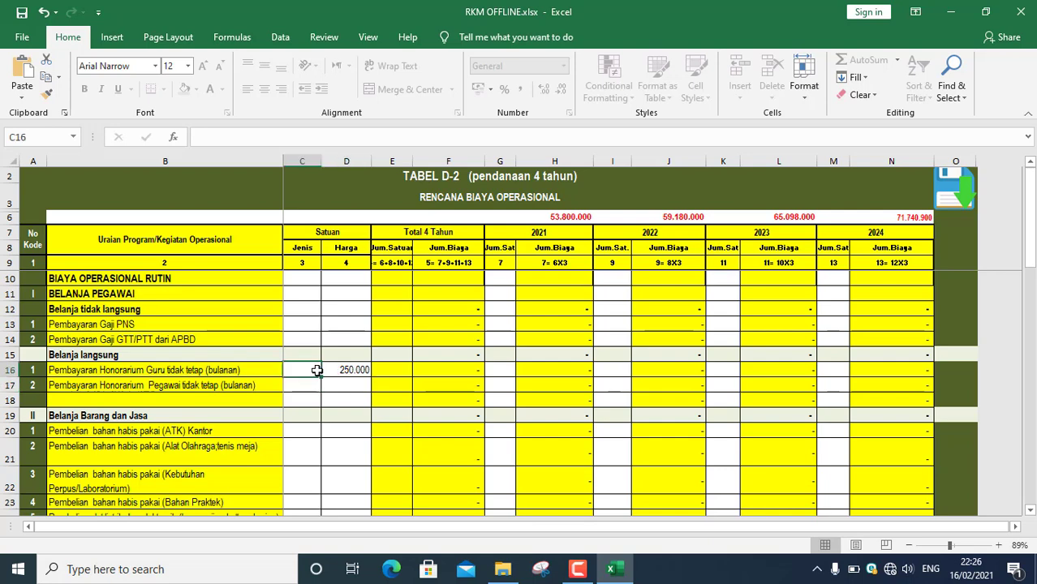
{"action": "left_click", "coordinate": [967, 204]}
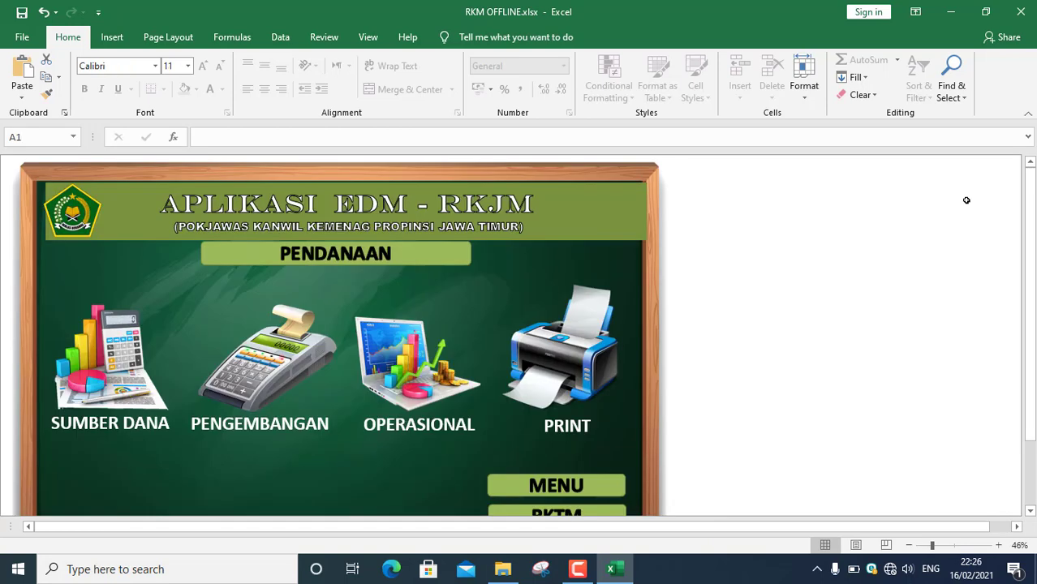
{"action": "left_click", "coordinate": [319, 357]}
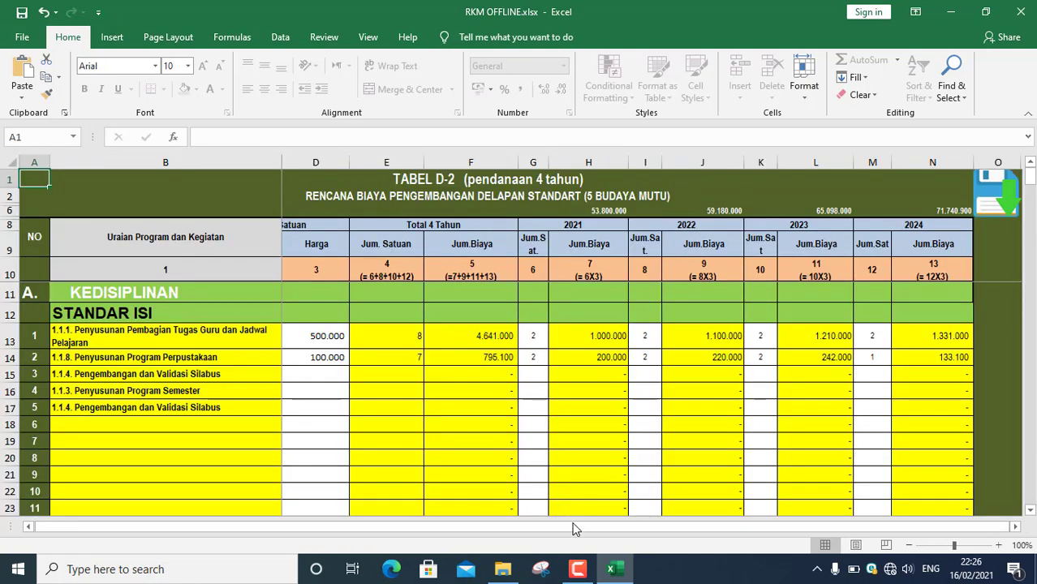
{"action": "left_click_drag", "start_coordinate": [575, 529], "coordinate": [535, 533]}
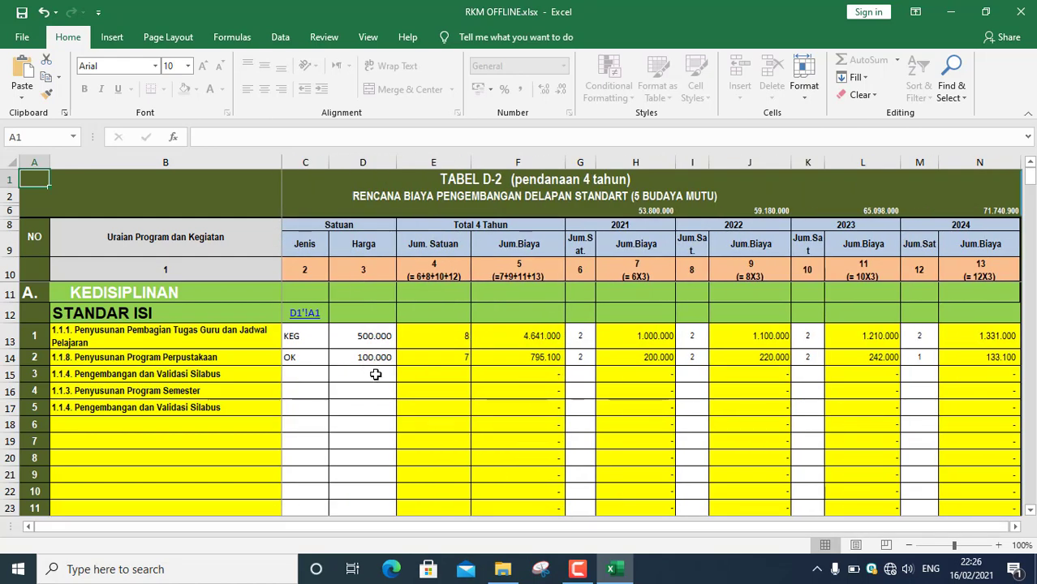
{"action": "left_click", "coordinate": [312, 317]}
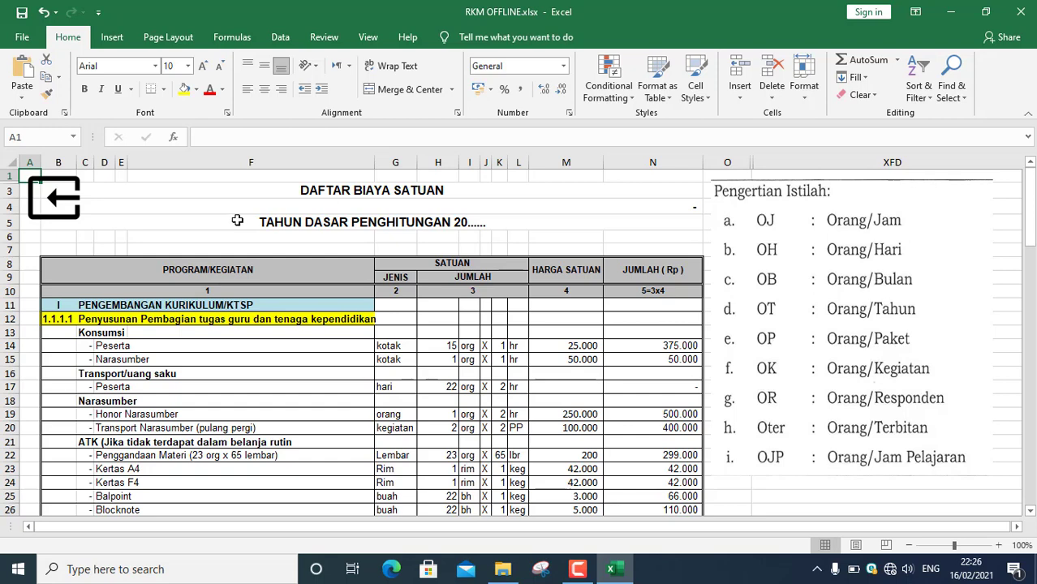
{"action": "left_click", "coordinate": [56, 206]}
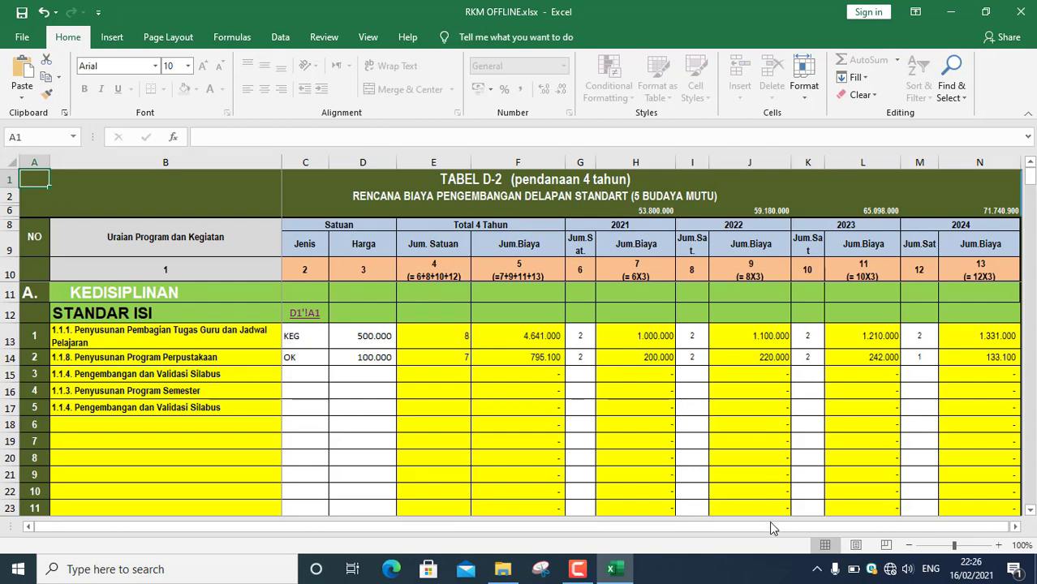
- Return to the Operasional sheet and enter OB as the Jenis of Pembayaran Honorarium Guru tidak tetap (bulanan)
{"action": "left_click_drag", "start_coordinate": [769, 525], "coordinate": [795, 534]}
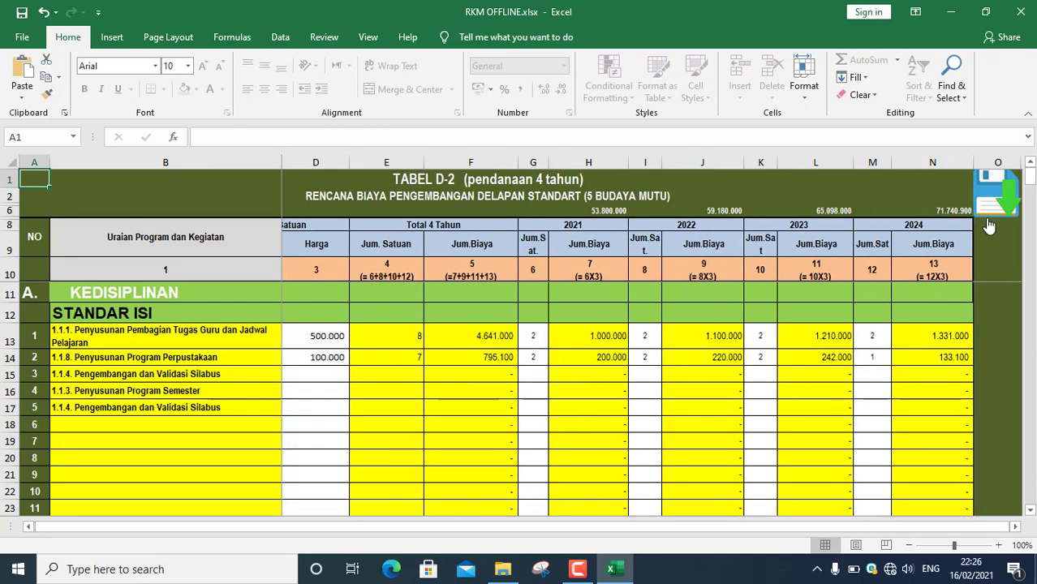
{"action": "left_click", "coordinate": [994, 205]}
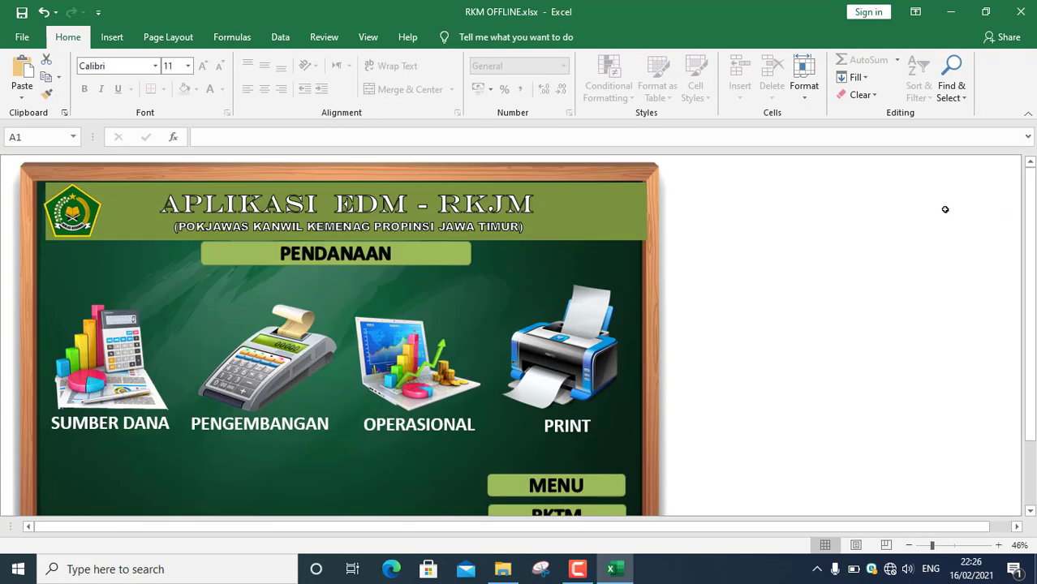
{"action": "left_click", "coordinate": [390, 337]}
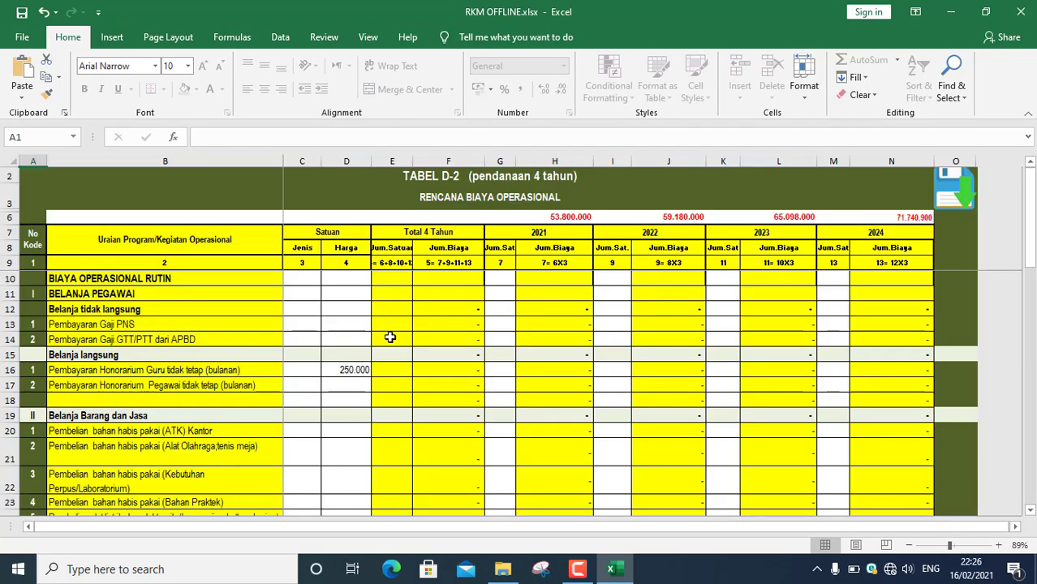
{"action": "left_click", "coordinate": [309, 372]}
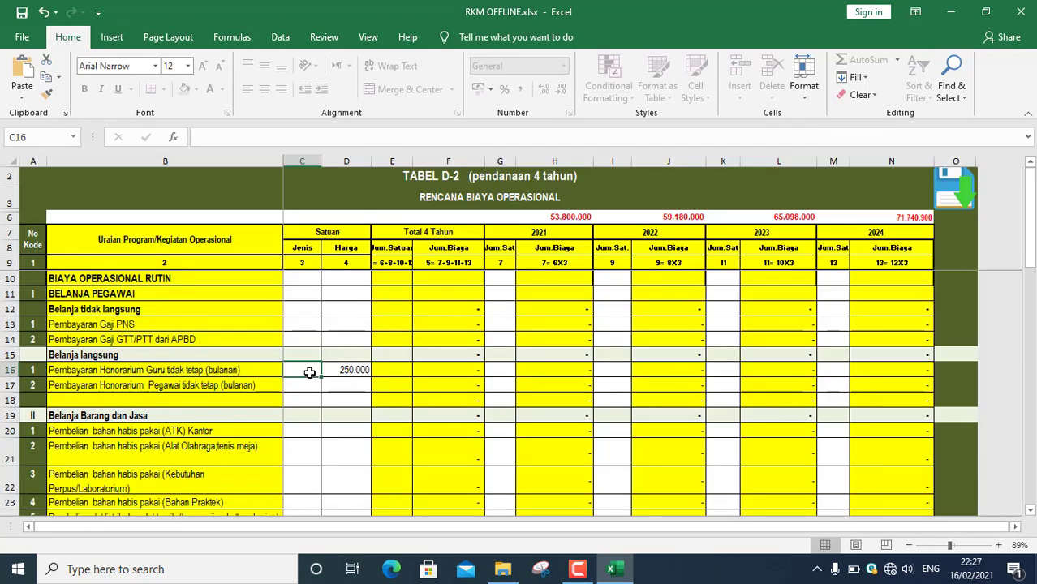
{"action": "type", "text": "OB"}
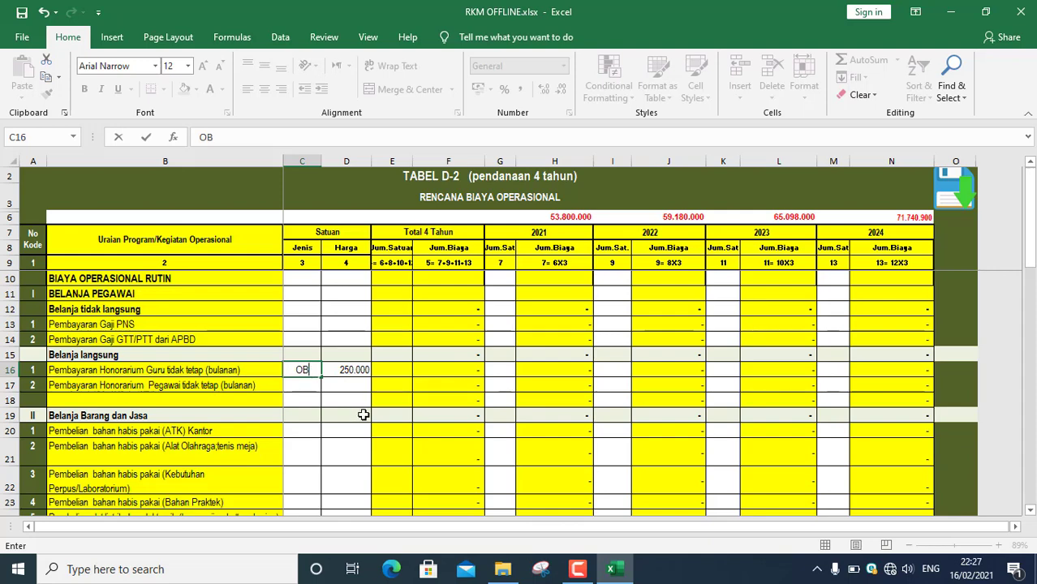
{"action": "left_click", "coordinate": [362, 387]}
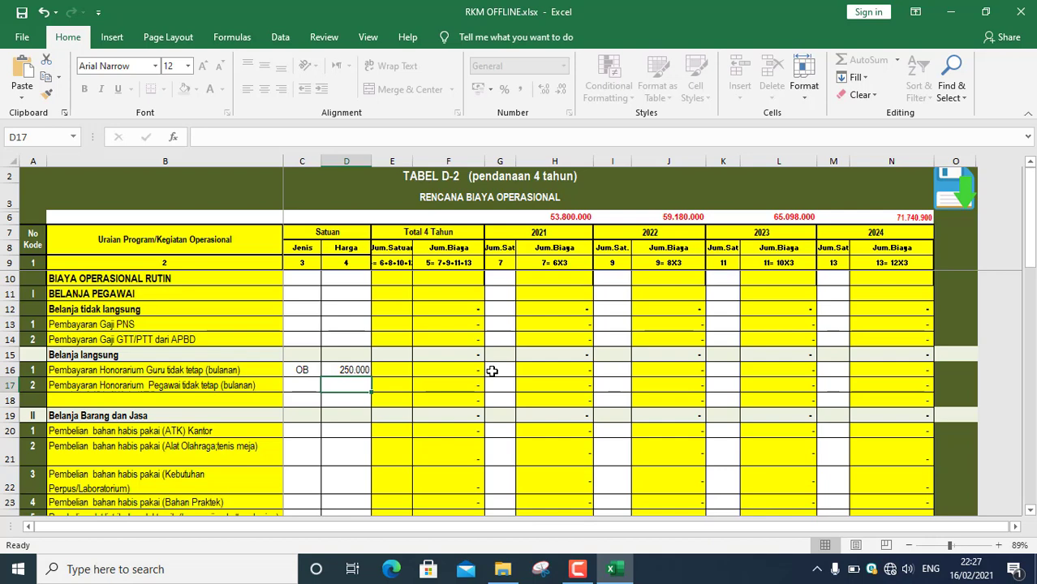
- Set the Harga of Pembayaran Honorarium Guru tidak tetap (bulanan) to 1000000
{"action": "left_click", "coordinate": [360, 370]}
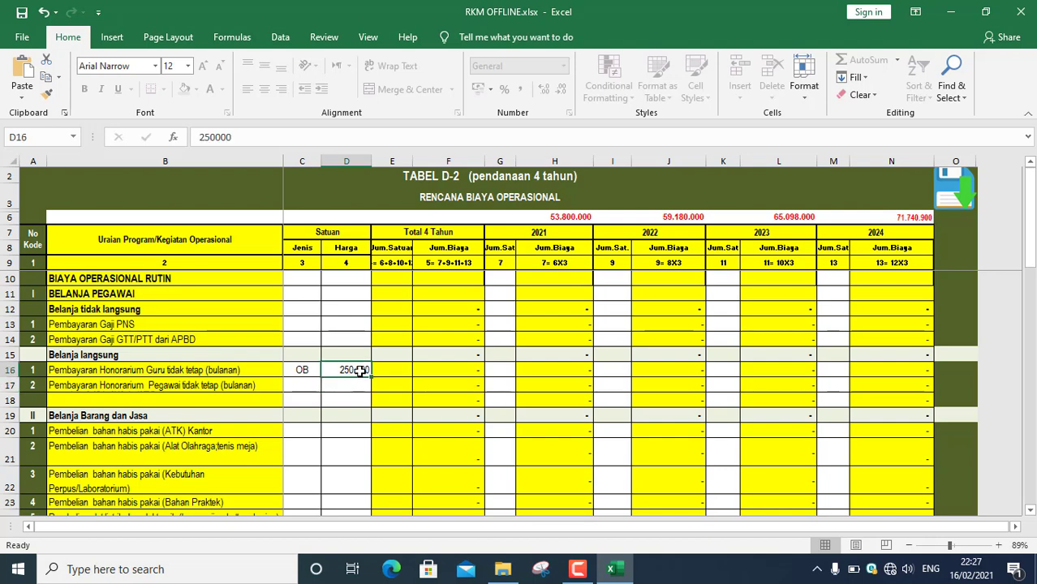
{"action": "type", "text": "1.000.0"}
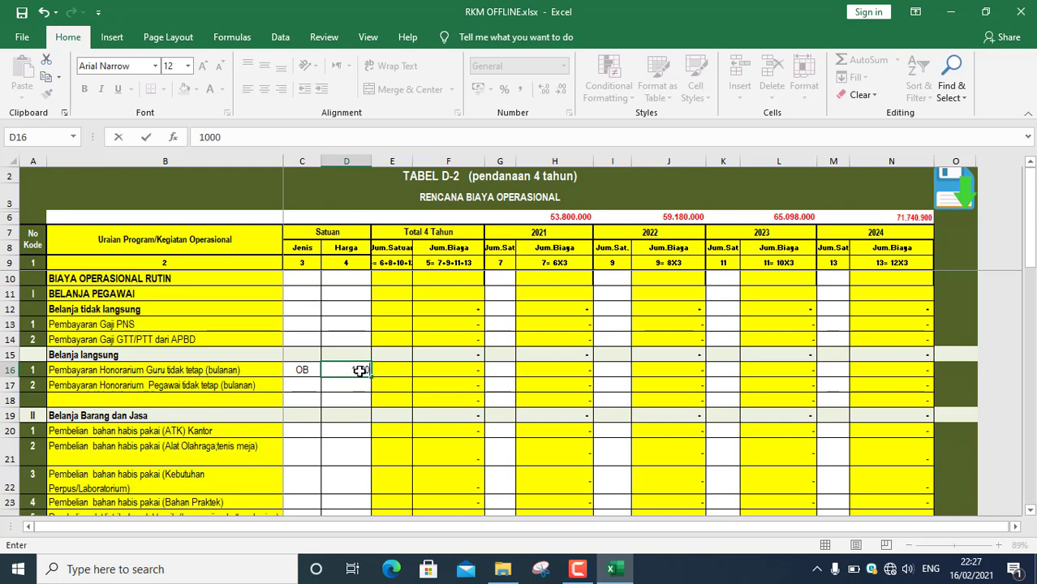
{"action": "type", "text": "000"}
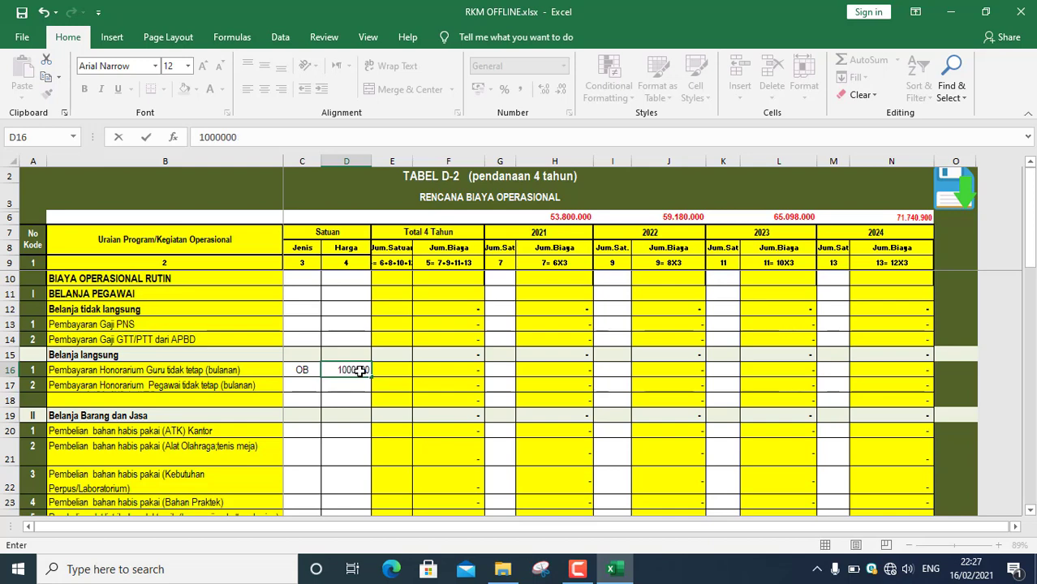
{"action": "key", "text": "Return"}
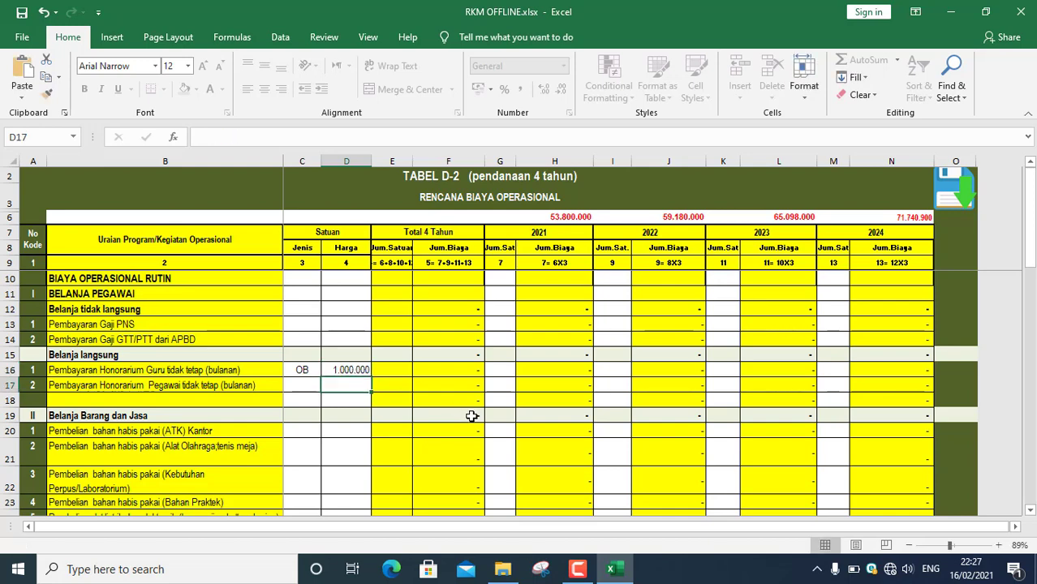
- Set the 2021 unit quantity of Pembayaran Honorarium Guru tidak tetap (bulanan) to 12
{"action": "left_click", "coordinate": [498, 370]}
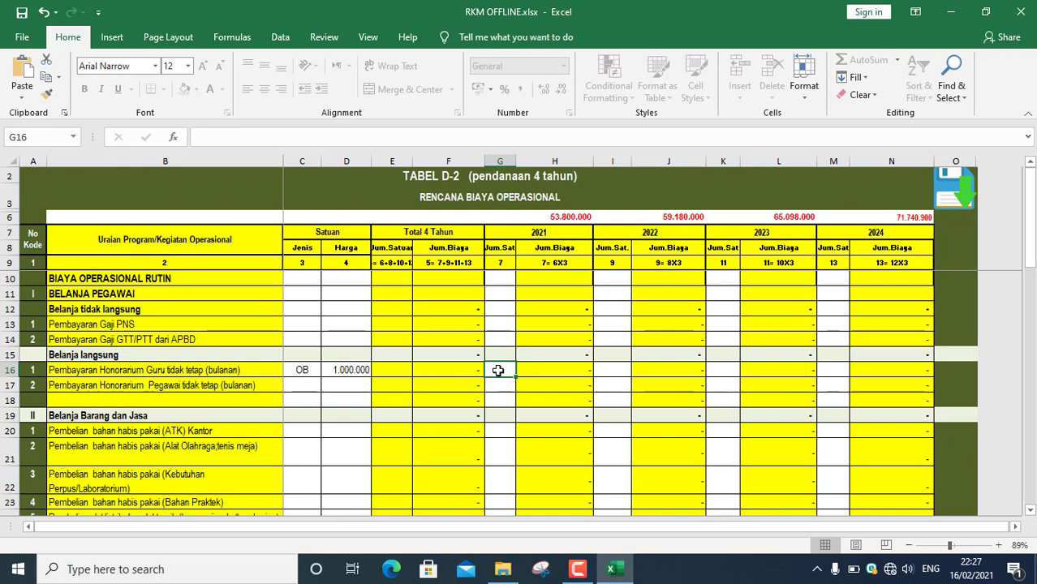
{"action": "type", "text": "12"}
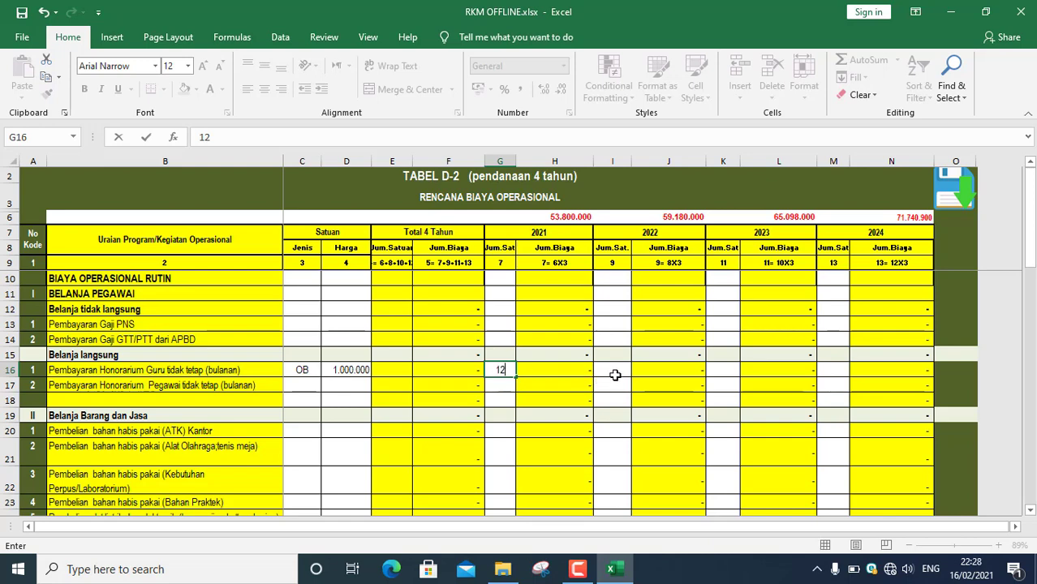
{"action": "key", "text": "Return"}
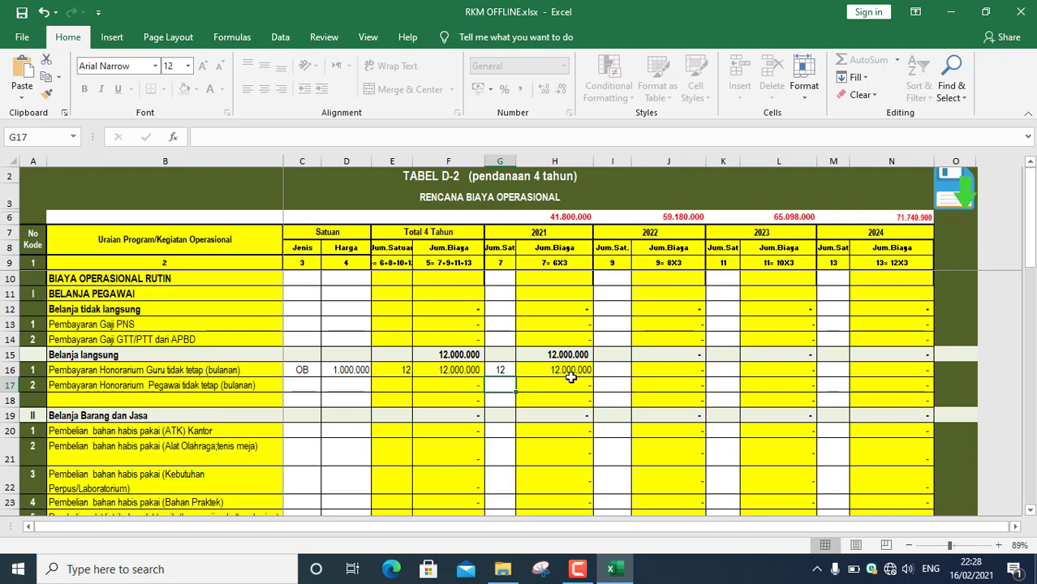
- Set the 2022, 2023 and 2024 unit quantities of Pembayaran Honorarium Guru tidak tetap (bulanan) to 12 each
{"action": "left_click", "coordinate": [607, 372]}
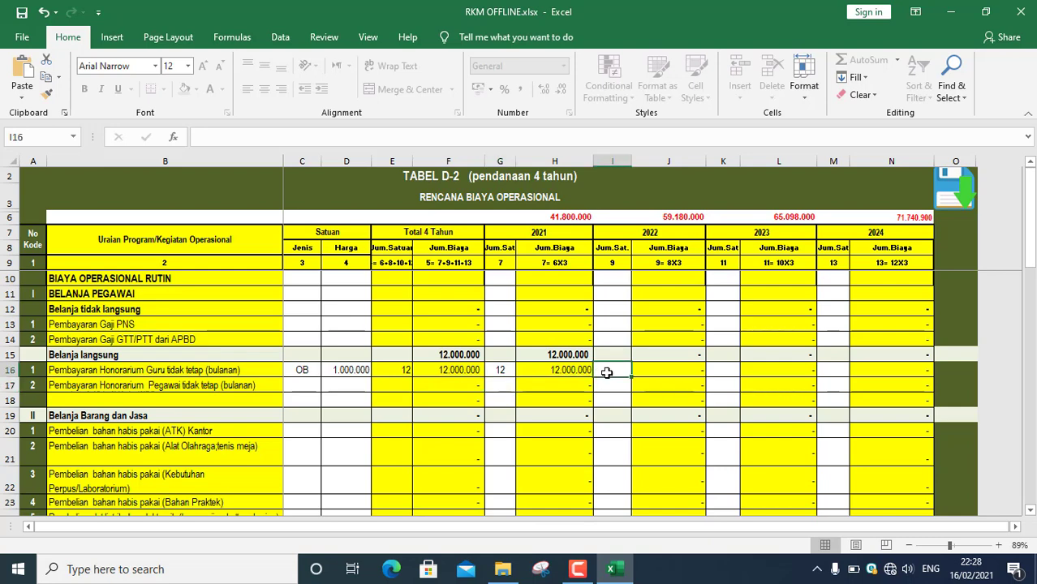
{"action": "type", "text": "12"}
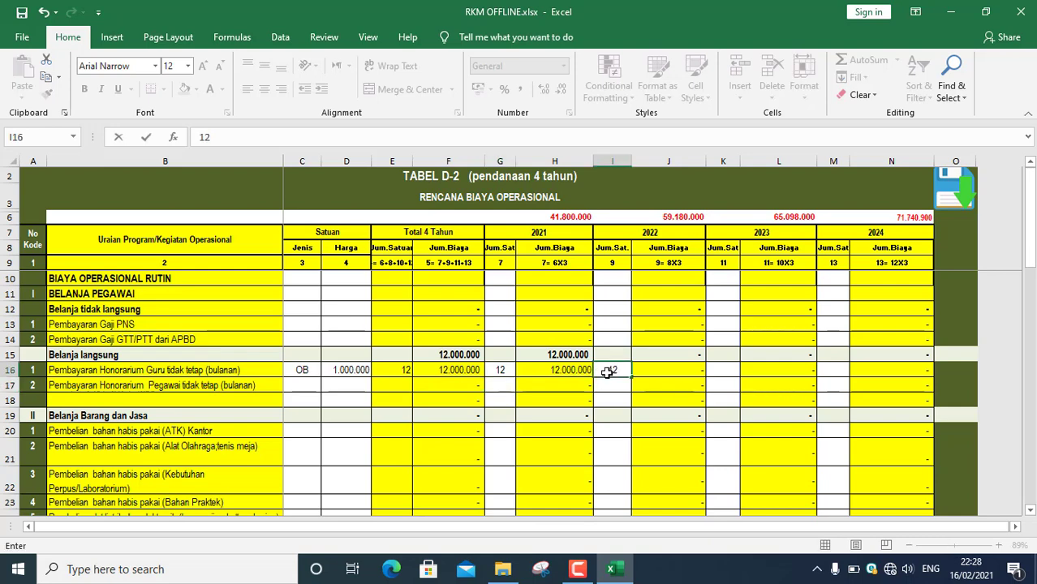
{"action": "key", "text": "Return"}
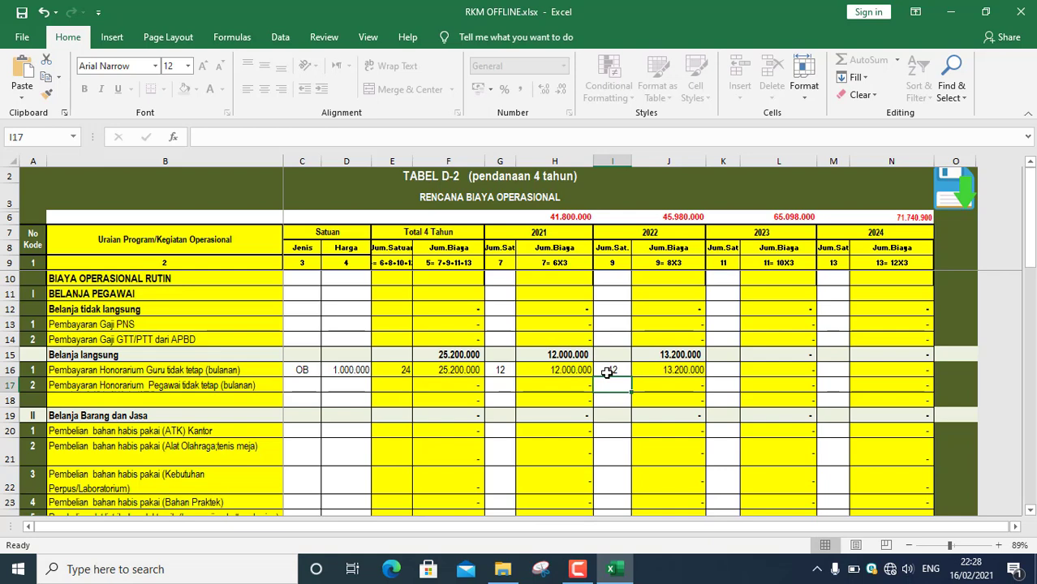
{"action": "left_click", "coordinate": [718, 373]}
{"action": "type", "text": "12"}
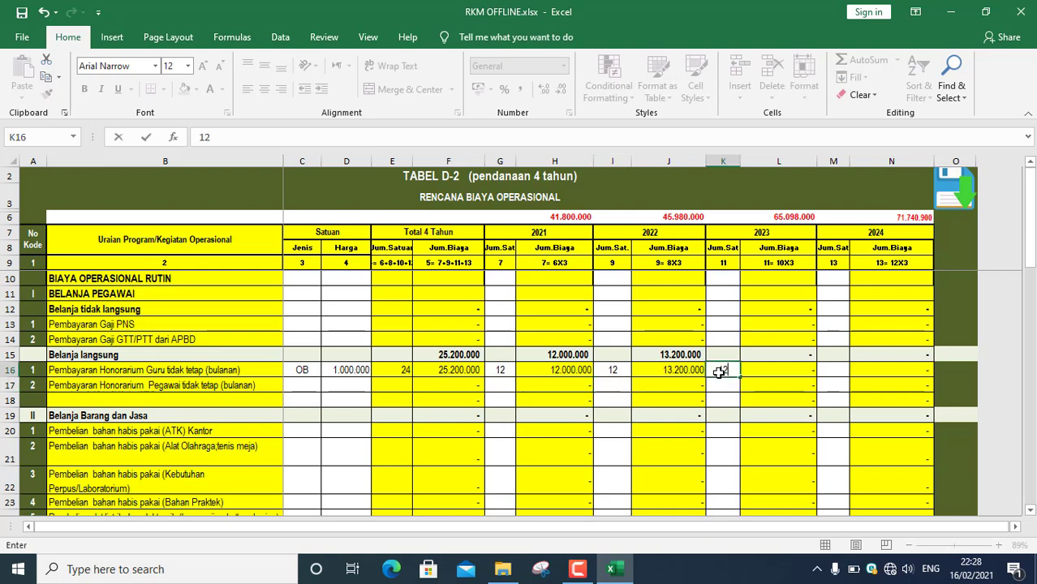
{"action": "key", "text": "Return"}
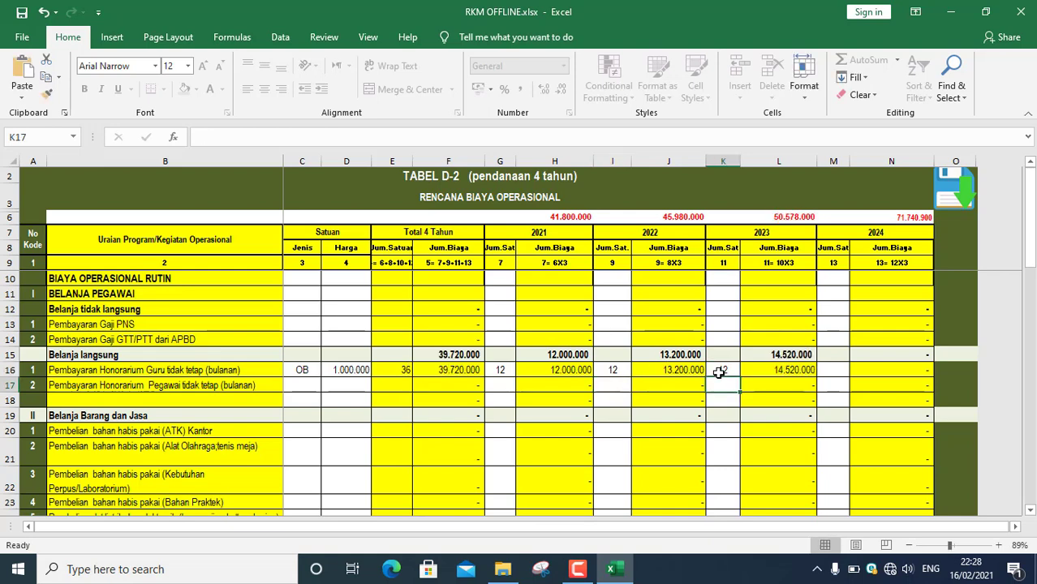
{"action": "left_click", "coordinate": [834, 370]}
{"action": "type", "text": "12"}
{"action": "key", "text": "Return"}
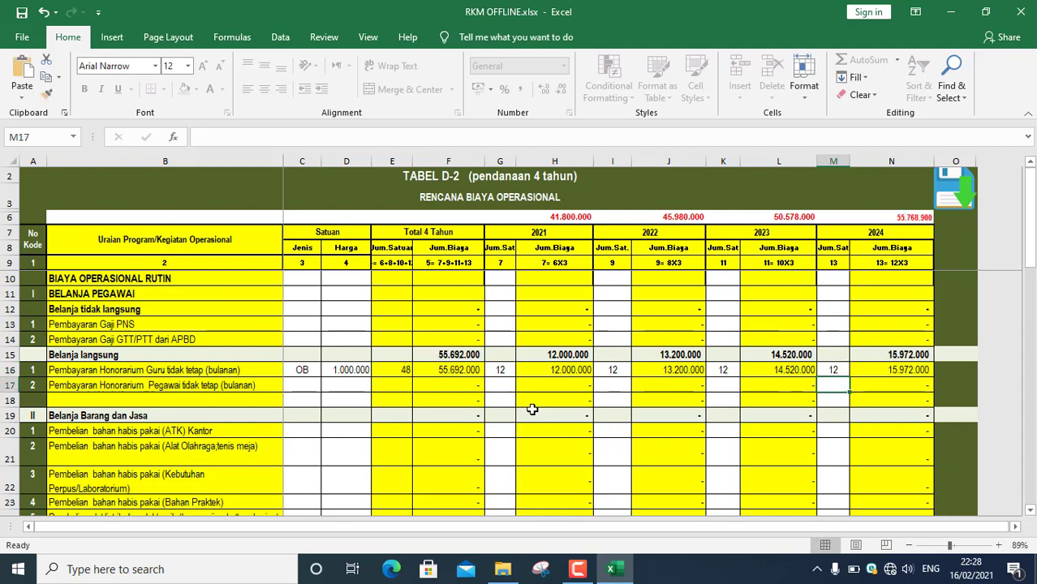
- Review the four-year total unit count of Pembayaran Honorarium Guru tidak tetap (bulanan) against its quantities for 2021 to 2024
{"action": "left_click", "coordinate": [405, 371]}
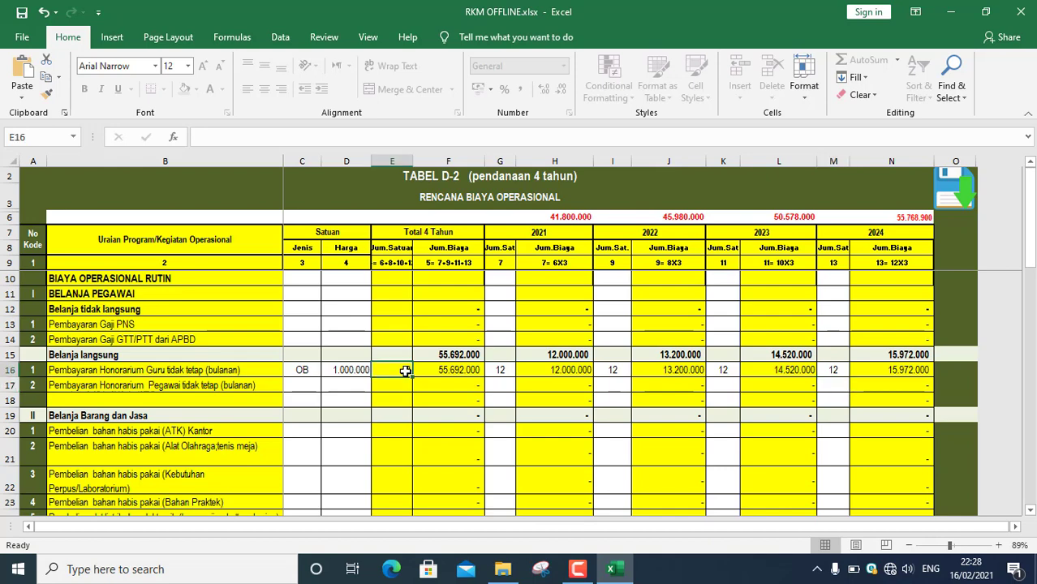
{"action": "type", "text": "48"}
{"action": "left_click", "coordinate": [428, 370]}
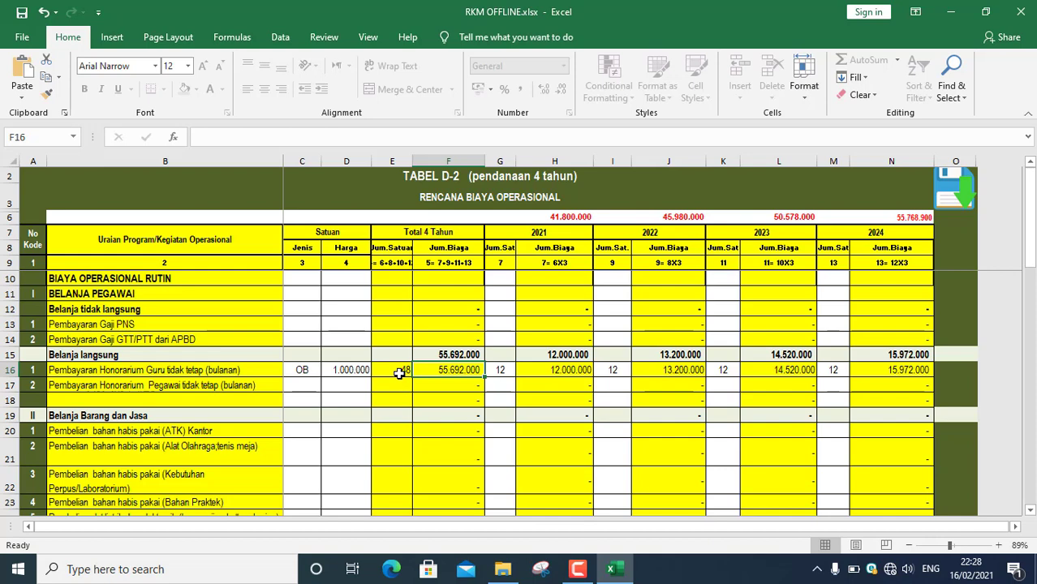
{"action": "left_click", "coordinate": [399, 373]}
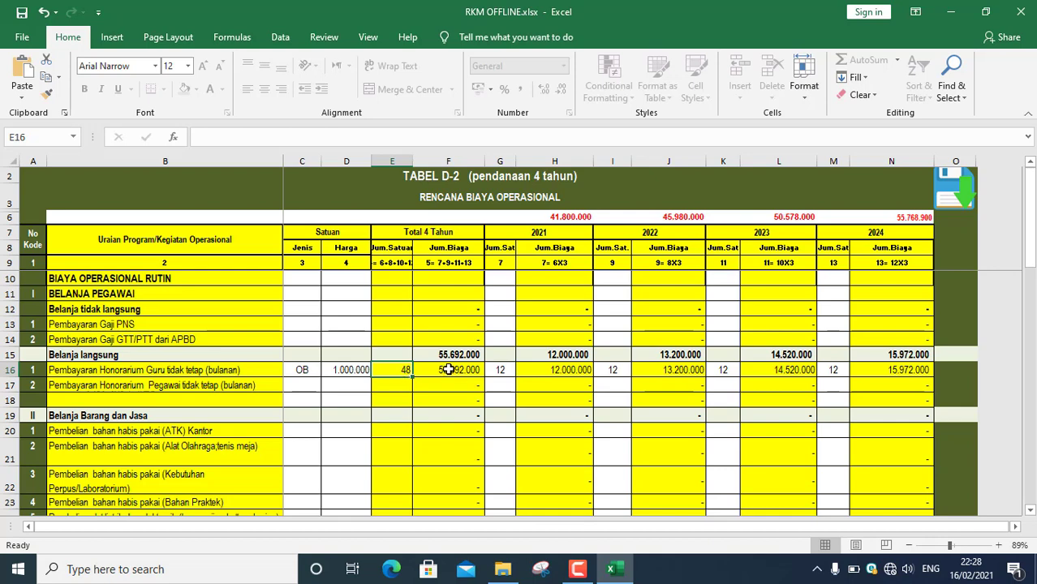
{"action": "left_click", "coordinate": [494, 368]}
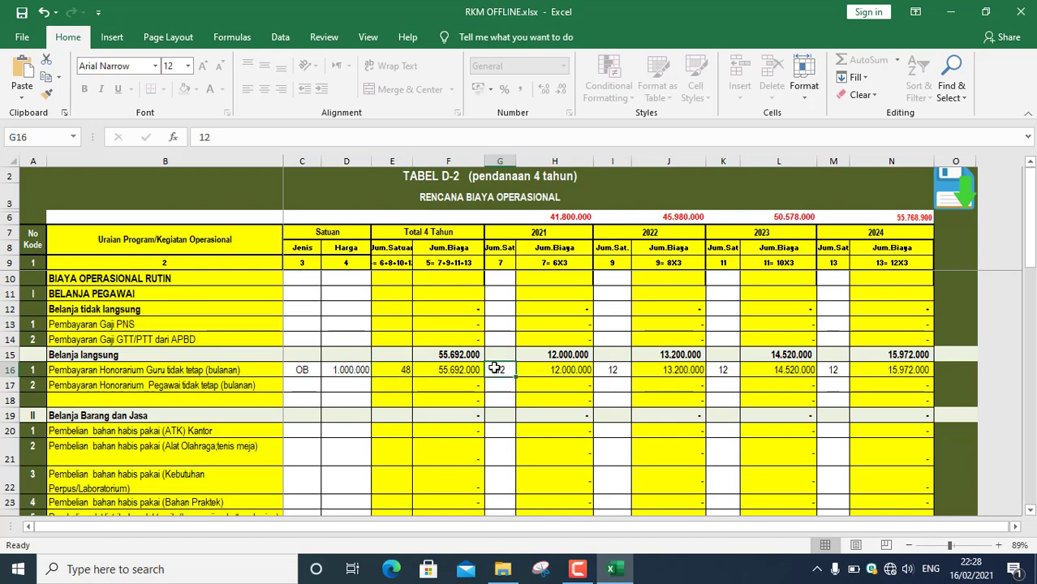
{"action": "left_click", "coordinate": [616, 369]}
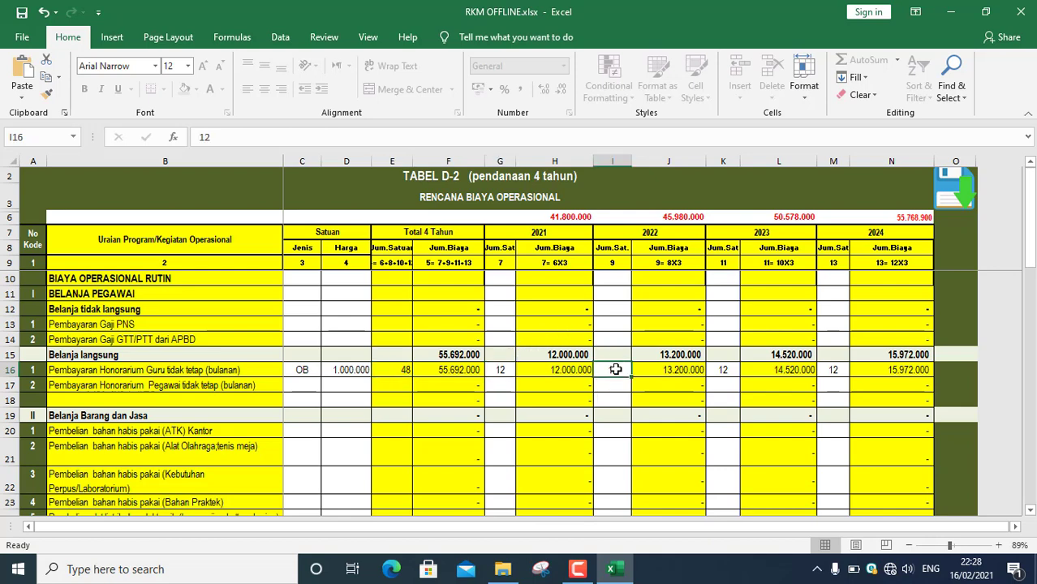
{"action": "left_click", "coordinate": [731, 369]}
{"action": "left_click", "coordinate": [839, 368]}
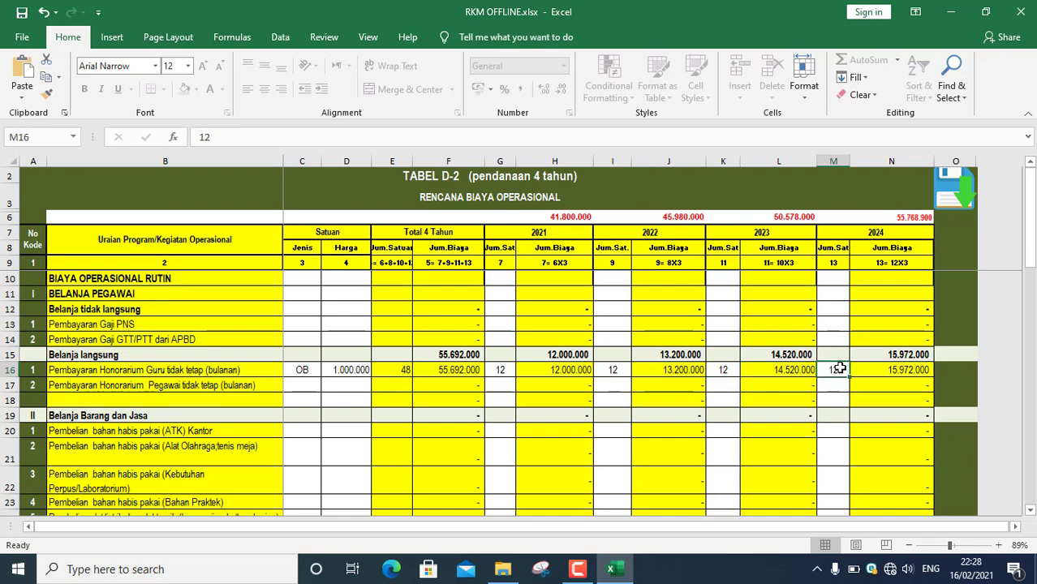
- Review the four-year total cost of Pembayaran Honorarium Guru tidak tetap (bulanan) and its yearly Jum.Biaya for 2021 to 2024
{"action": "left_click", "coordinate": [405, 369]}
{"action": "key", "text": "Delete"}
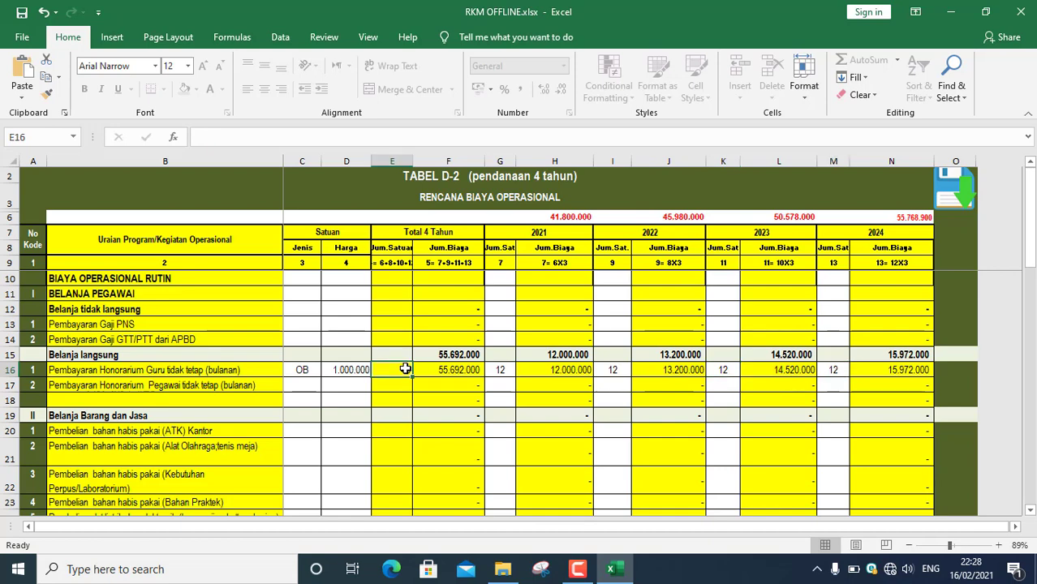
{"action": "key", "text": "ctrl+z"}
{"action": "left_click", "coordinate": [462, 370]}
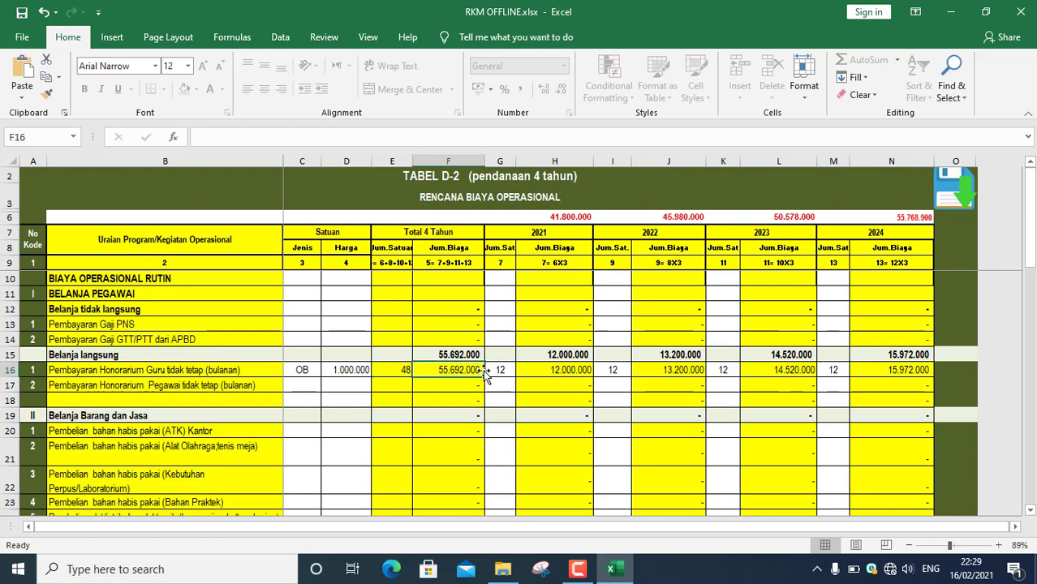
{"action": "left_click", "coordinate": [549, 369]}
{"action": "left_click", "coordinate": [675, 366]}
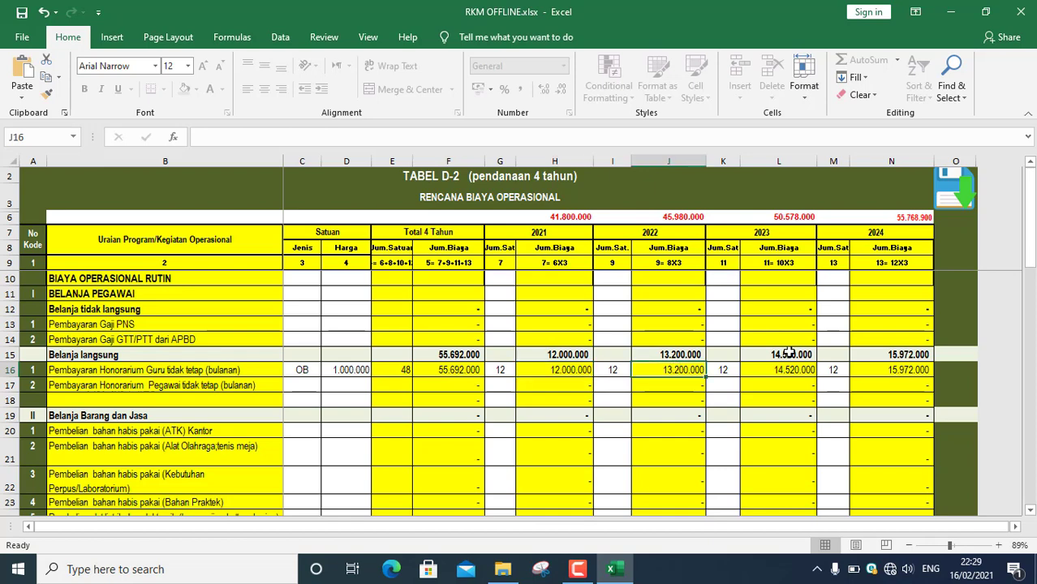
{"action": "left_click", "coordinate": [785, 367]}
{"action": "left_click", "coordinate": [886, 367]}
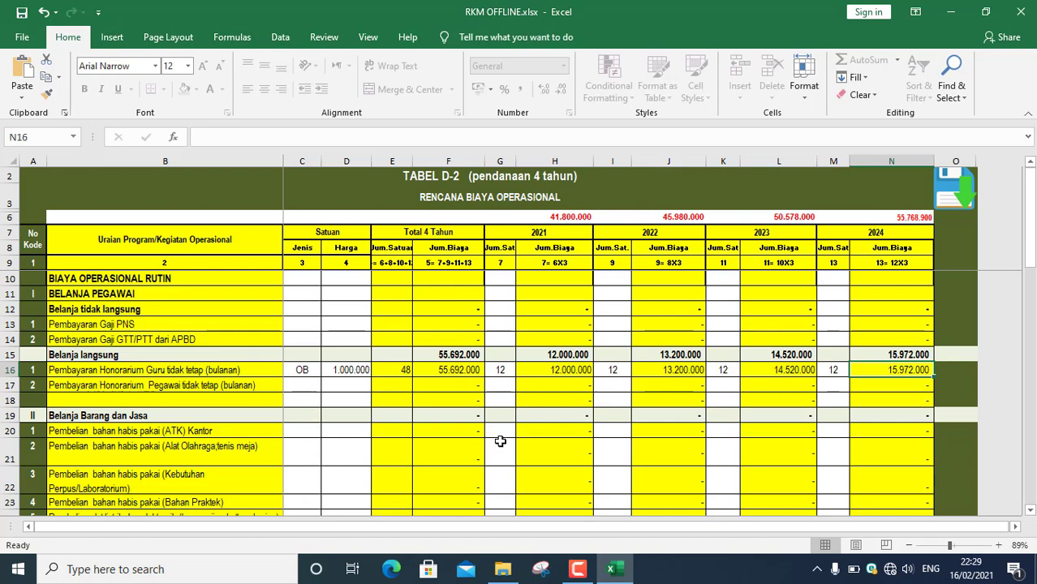
- Return to the Pendanaan menu and open the Pengembangan cost plan with its Satuan columns in view
{"action": "mouse_move", "coordinate": [1032, 203]}
{"action": "left_mouse_down"}
{"action": "mouse_move", "coordinate": [1027, 334]}
{"action": "mouse_move", "coordinate": [1032, 189]}
{"action": "left_mouse_up"}
{"action": "left_click", "coordinate": [959, 195]}
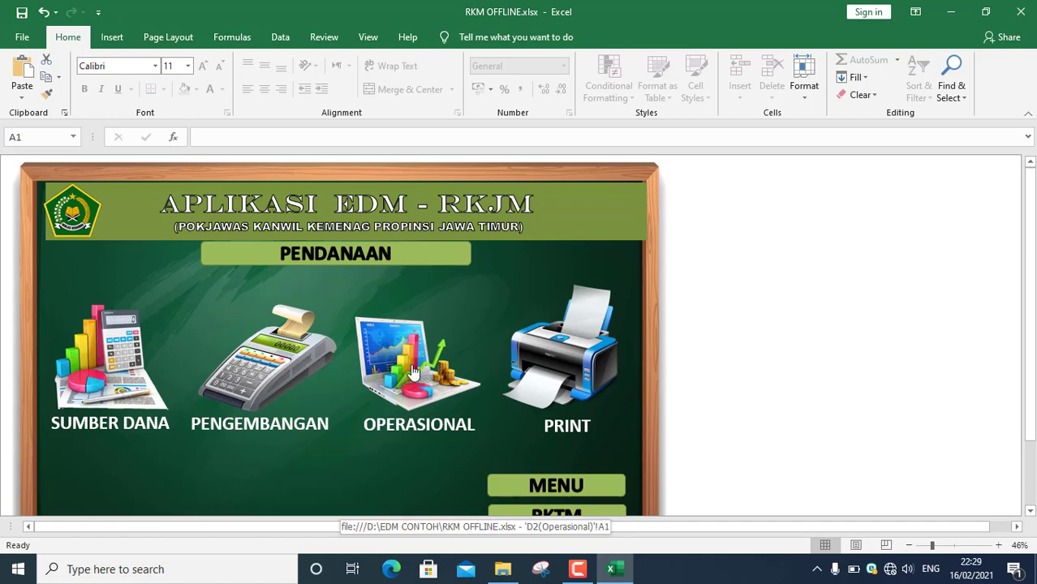
{"action": "left_click", "coordinate": [291, 376]}
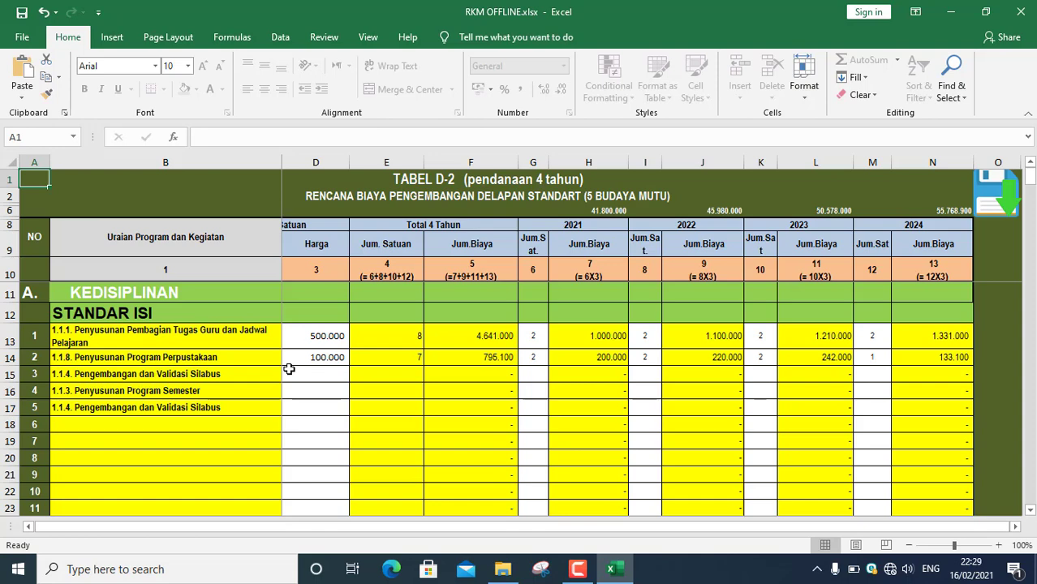
{"action": "left_click_drag", "start_coordinate": [676, 530], "coordinate": [649, 530]}
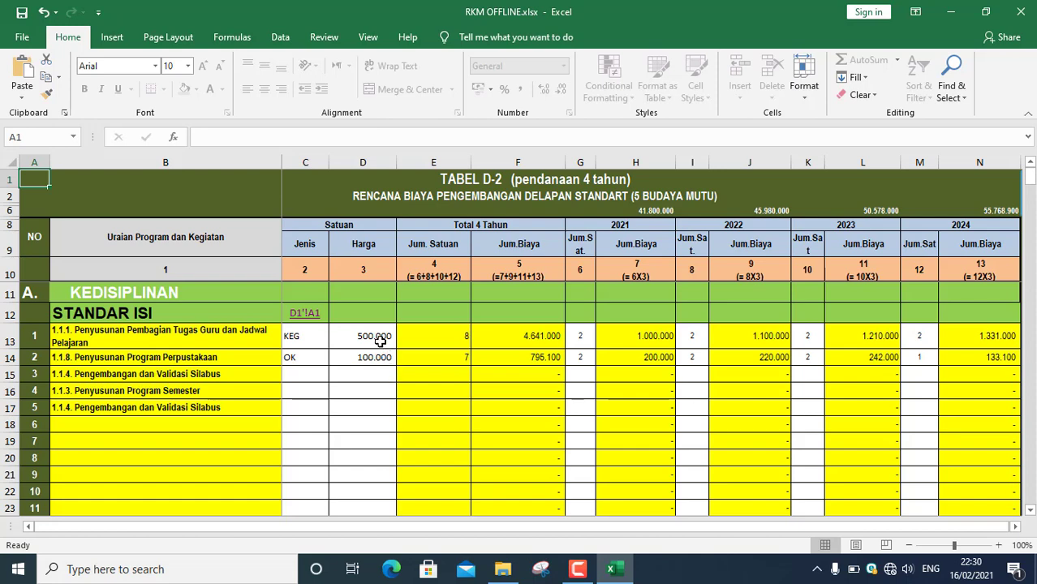
- Examine the Jenis, Harga and yearly quantities of 1.1.1. Penyusunan Pembagian Tugas Guru dan Jadwal Pelajaran, and the 2021 fund balance
{"action": "left_click", "coordinate": [312, 333]}
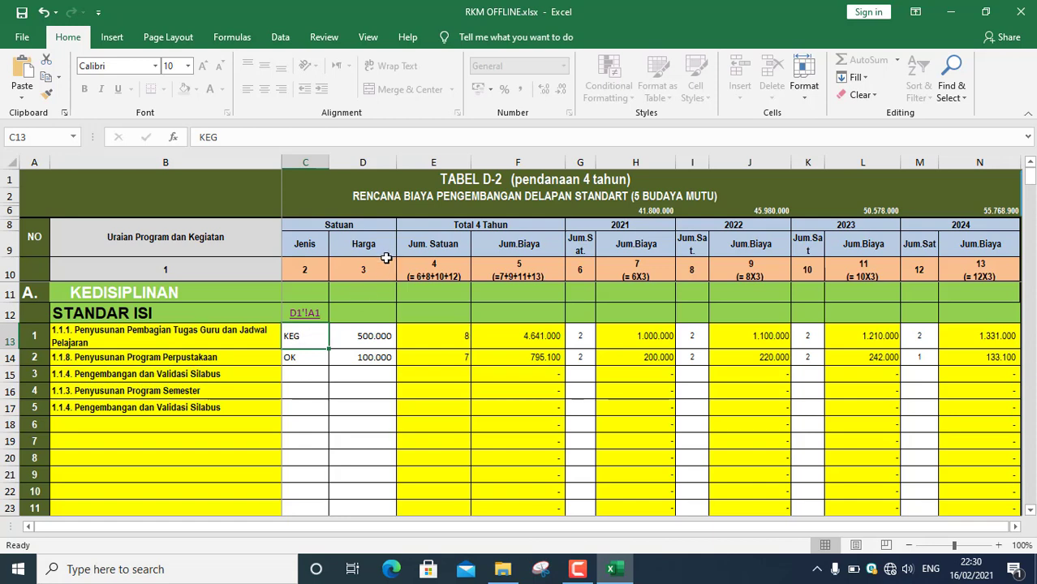
{"action": "left_click", "coordinate": [378, 342]}
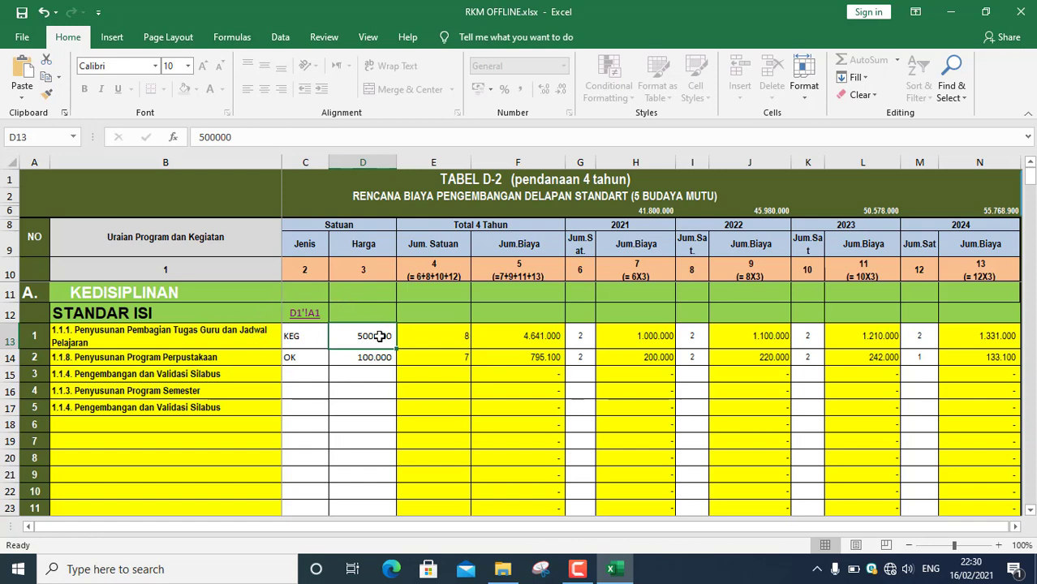
{"action": "left_click", "coordinate": [263, 339]}
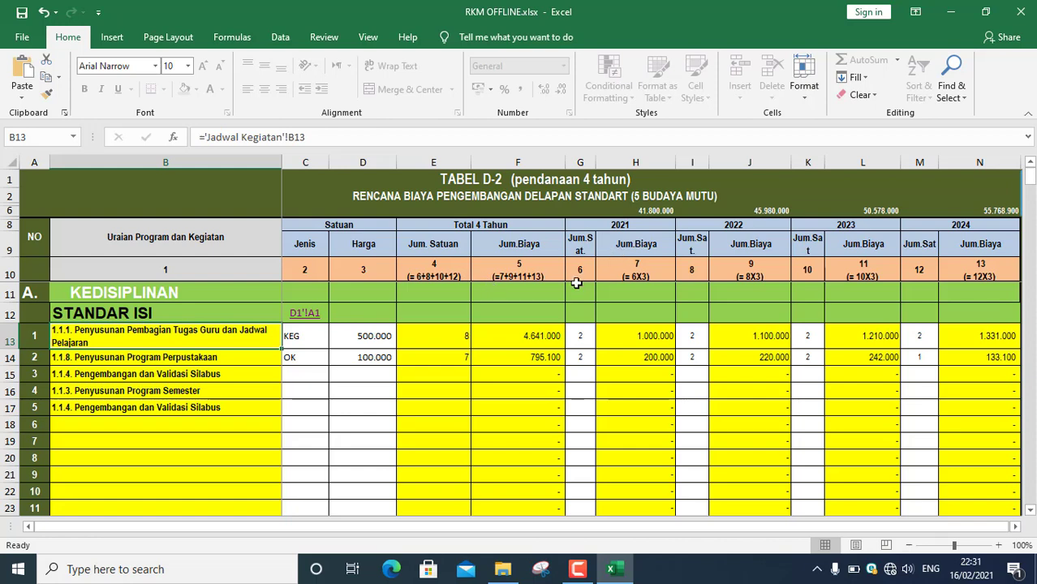
{"action": "left_click", "coordinate": [581, 339]}
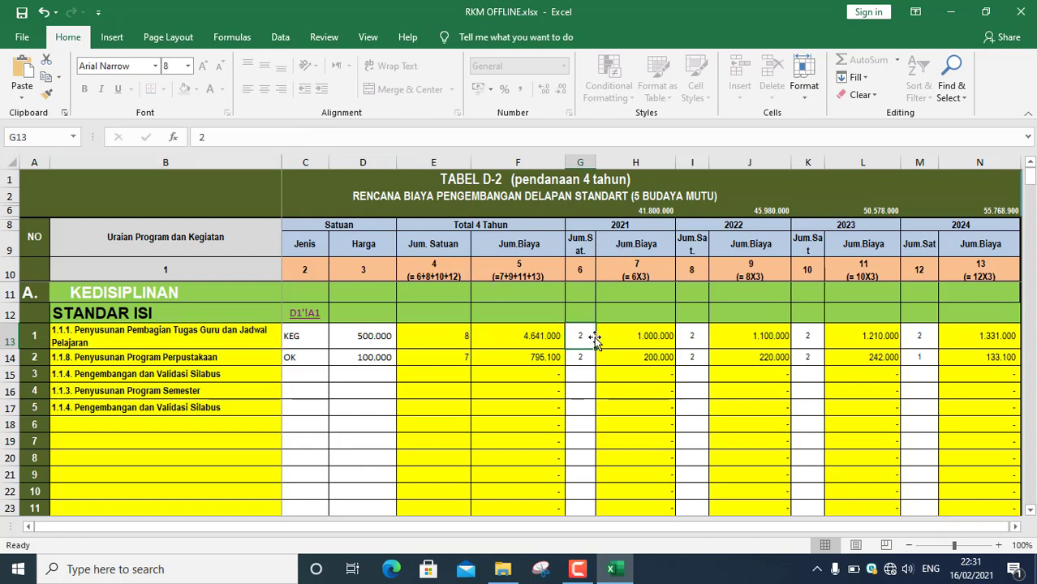
{"action": "left_click", "coordinate": [693, 338]}
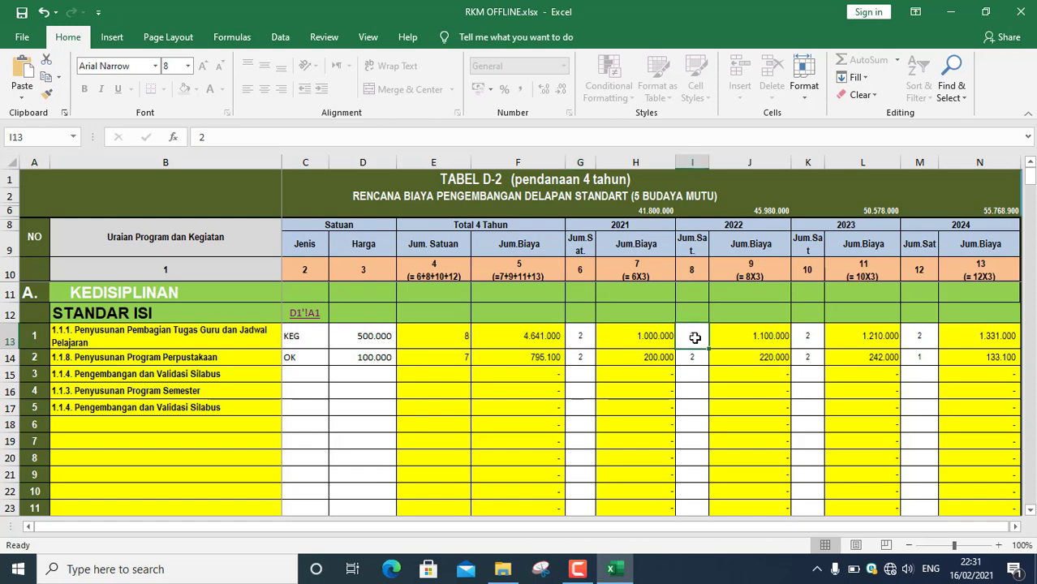
{"action": "left_click", "coordinate": [785, 347]}
{"action": "left_click", "coordinate": [802, 346]}
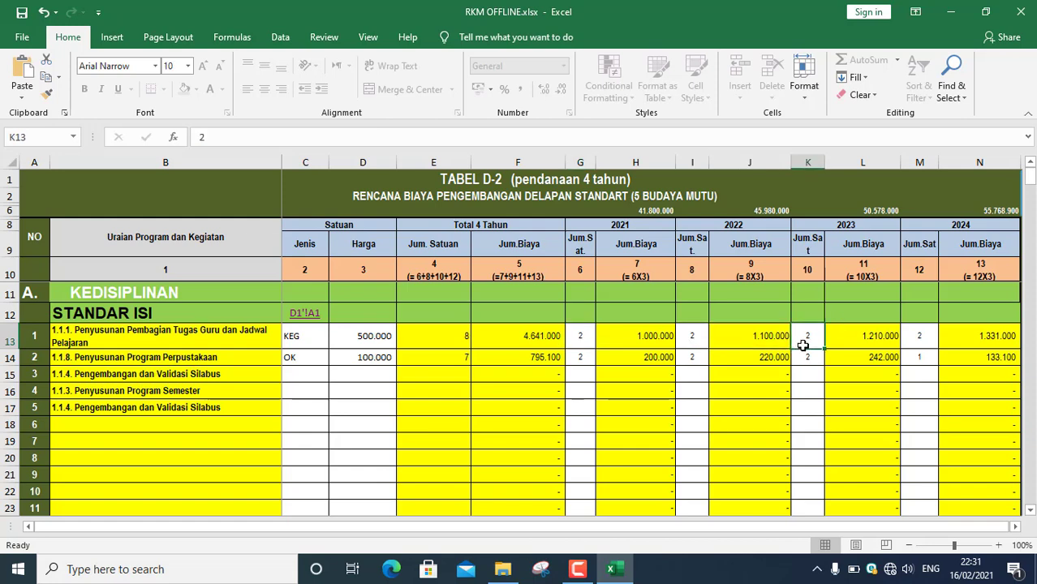
{"action": "left_click", "coordinate": [914, 338]}
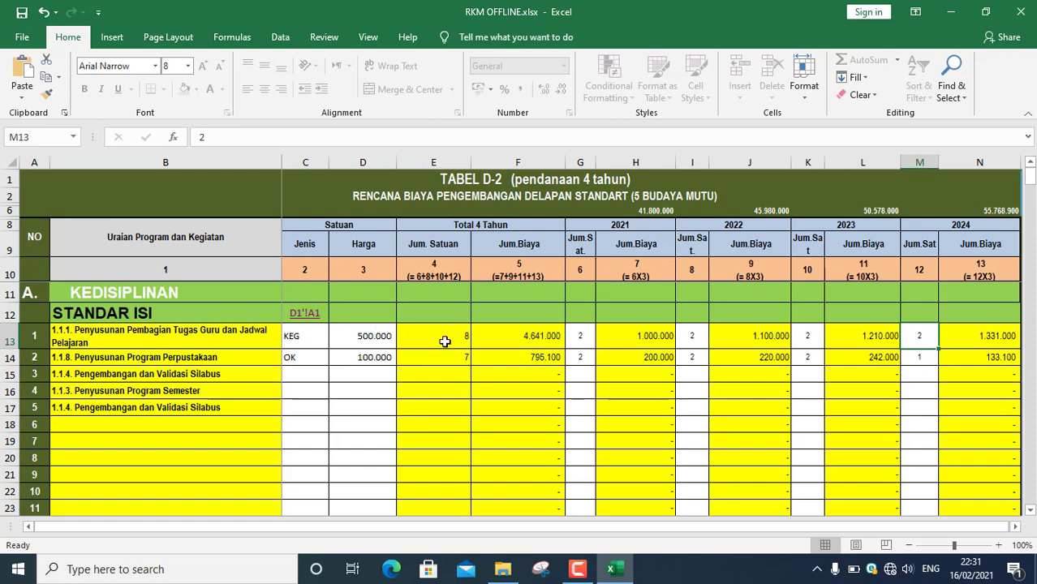
{"action": "left_click", "coordinate": [654, 211]}
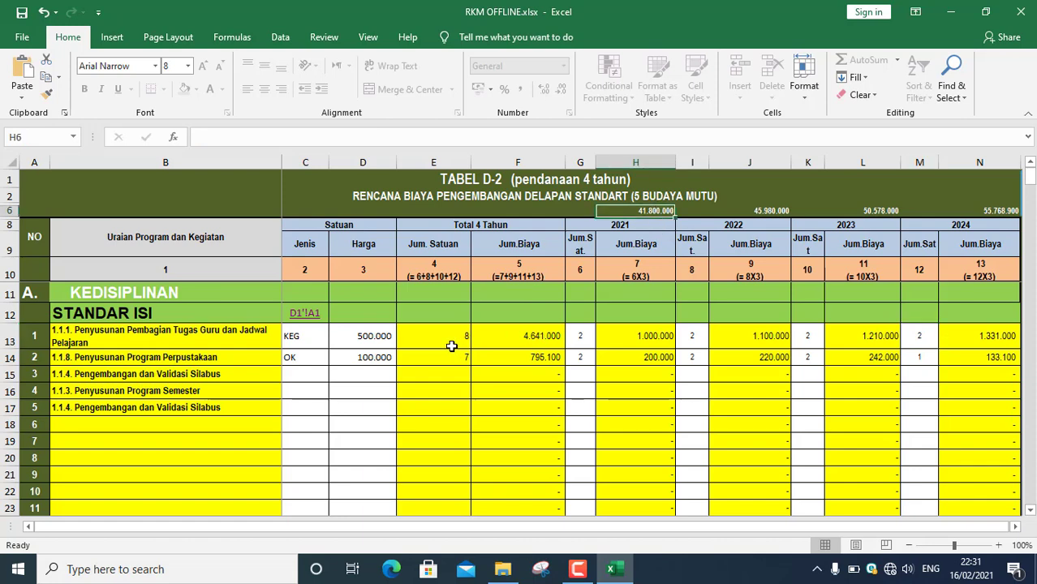
- Clear the Harga of 1.1.1. Penyusunan Pembagian Tugas Guru dan Jadwal Pelajaran
{"action": "left_click", "coordinate": [380, 340]}
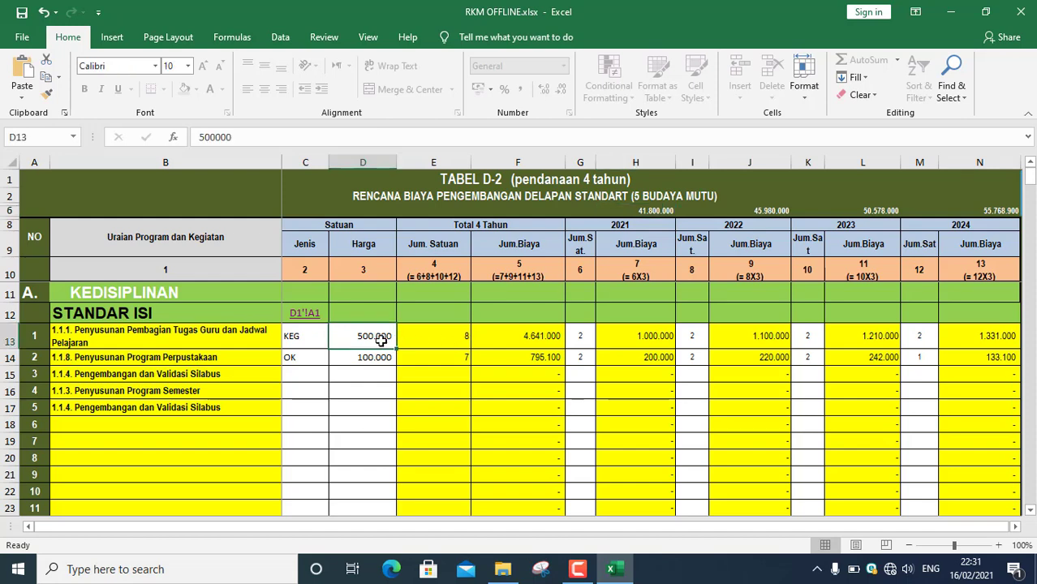
{"action": "key", "text": "BackSpace"}
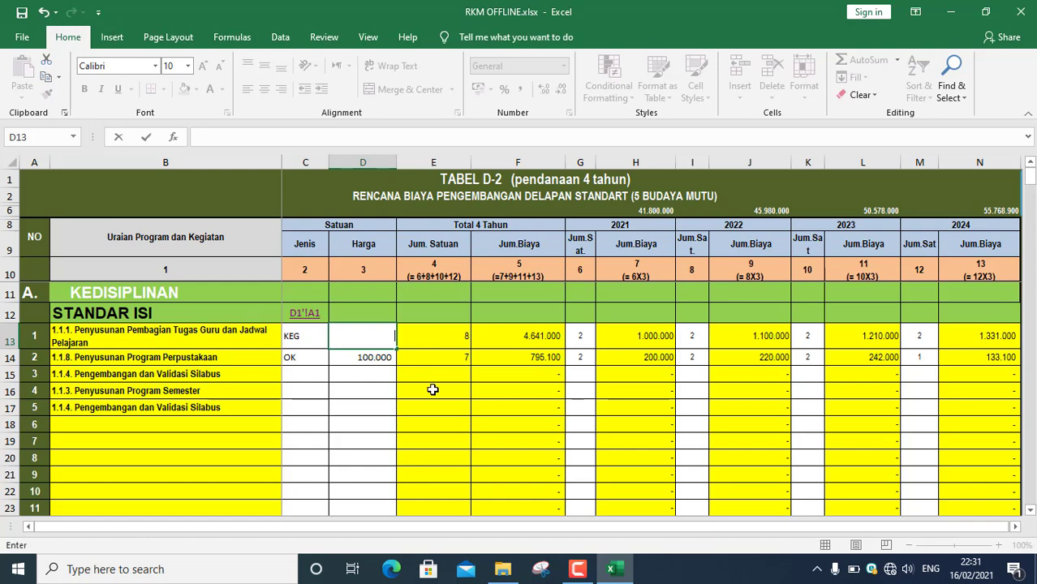
{"action": "left_click", "coordinate": [433, 390]}
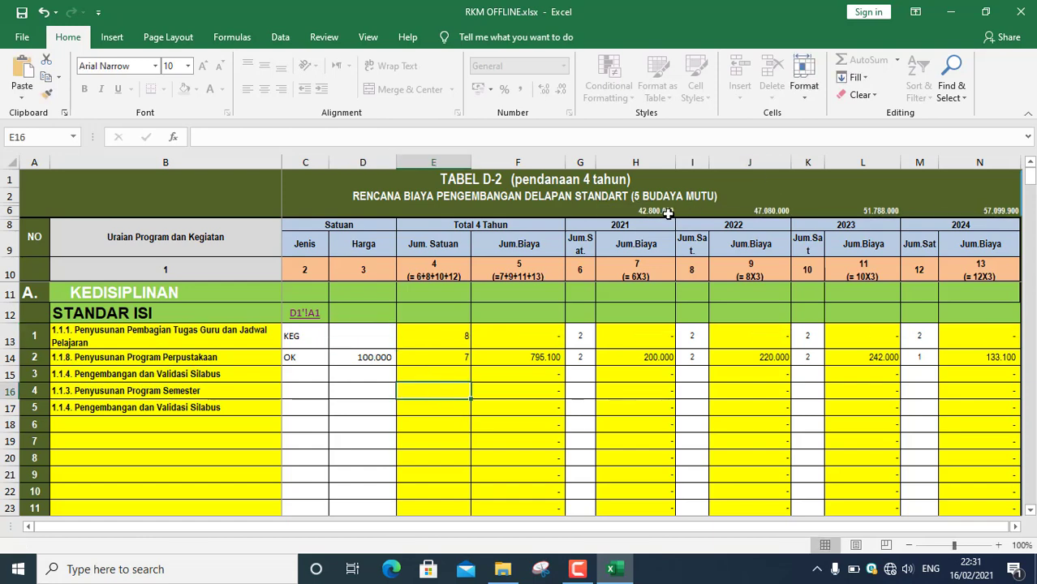
- Set the Harga of 1.1.1. Penyusunan Pembagian Tugas Guru dan Jadwal Pelajaran to 500.000
{"action": "left_click", "coordinate": [356, 335]}
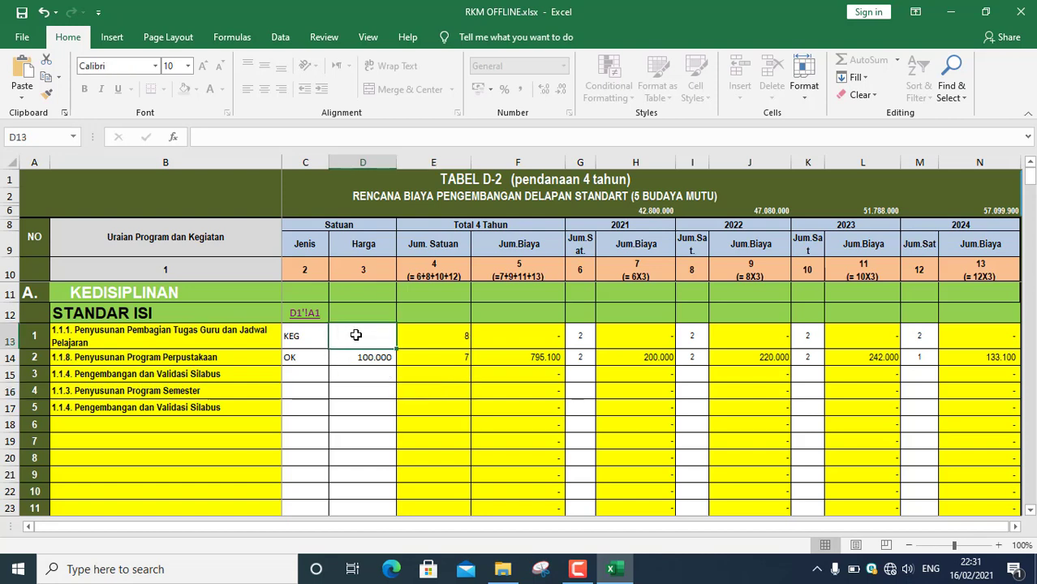
{"action": "type", "text": "500"}
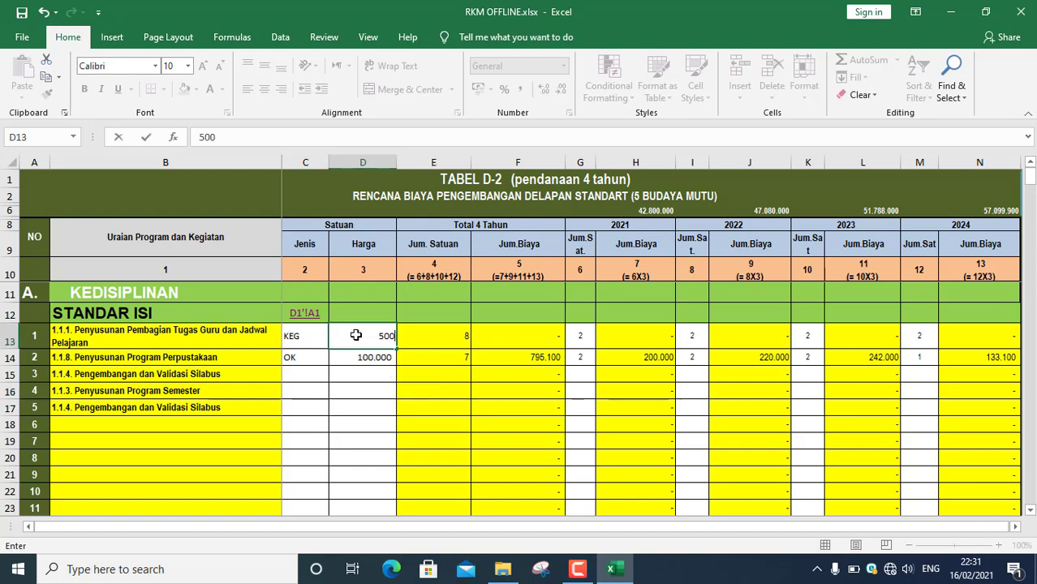
{"action": "type", "text": ".000"}
{"action": "key", "text": "Return"}
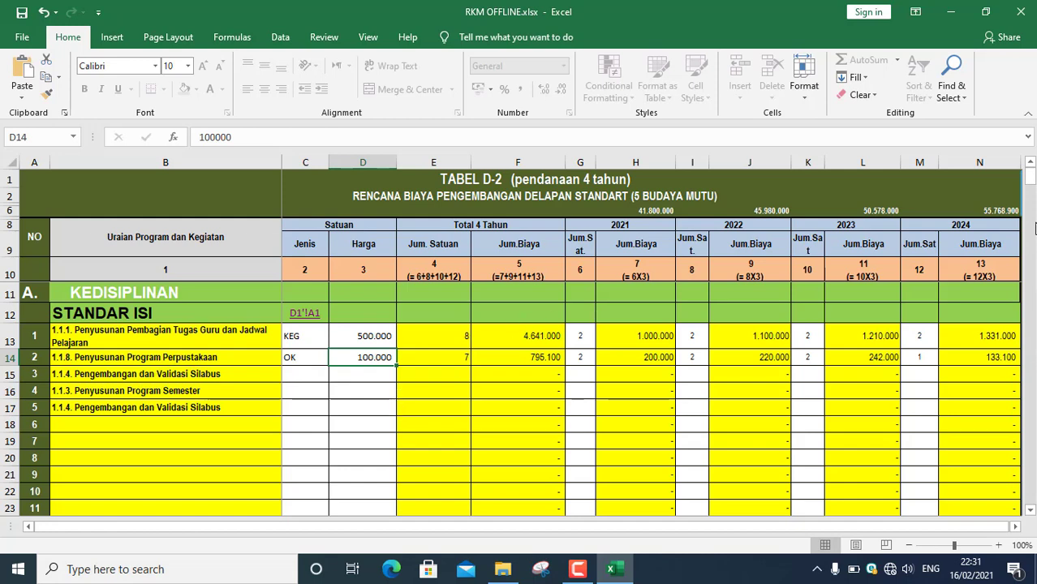
- Check the 2021 fund balance above the Pengembangan cost table
{"action": "mouse_move", "coordinate": [1029, 177]}
{"action": "left_mouse_down"}
{"action": "mouse_move", "coordinate": [1030, 315]}
{"action": "mouse_move", "coordinate": [1030, 175]}
{"action": "left_mouse_up"}
{"action": "left_click", "coordinate": [658, 213]}
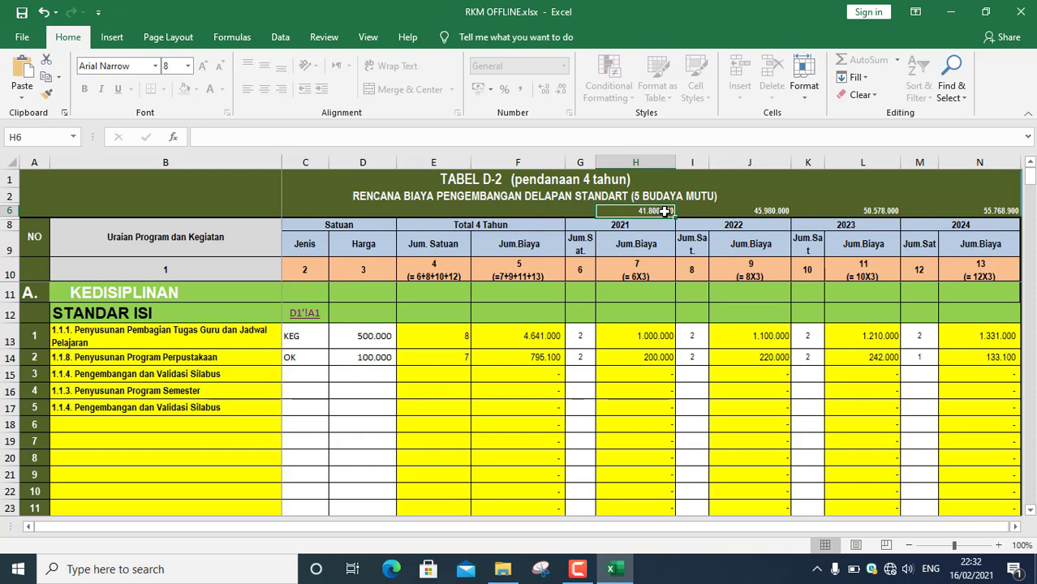
{"action": "left_click", "coordinate": [653, 227]}
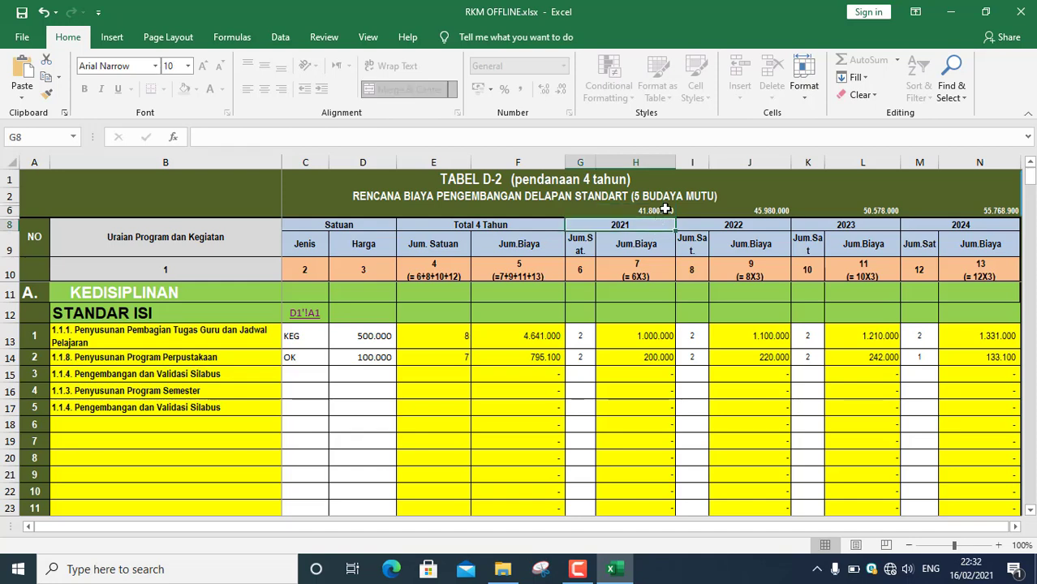
- Review the fund balances for 2021, 2022, 2023 and 2024 above the Pengembangan cost table
{"action": "left_click", "coordinate": [665, 209]}
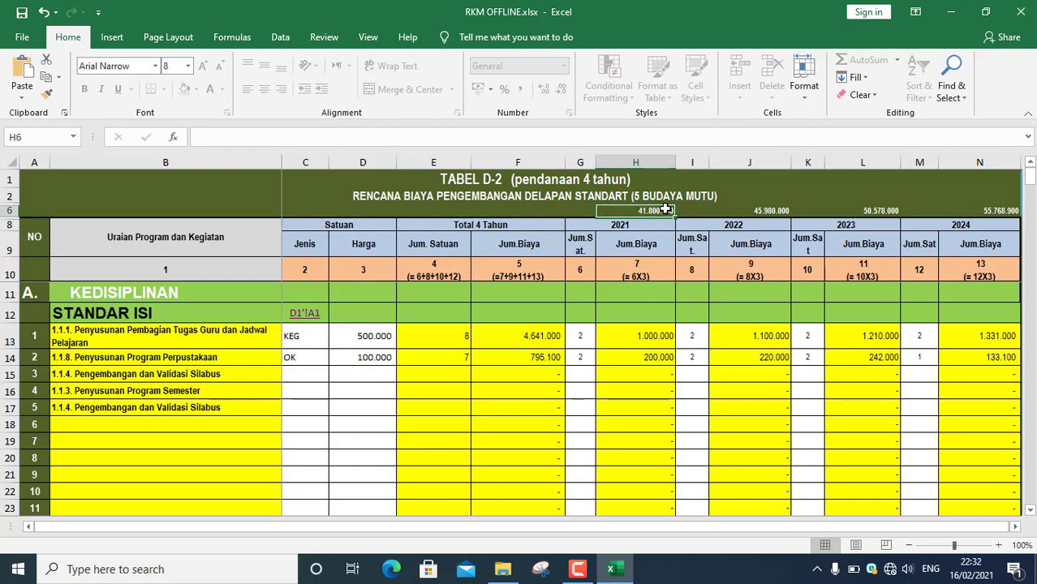
{"action": "left_click", "coordinate": [738, 211]}
{"action": "left_click", "coordinate": [864, 210]}
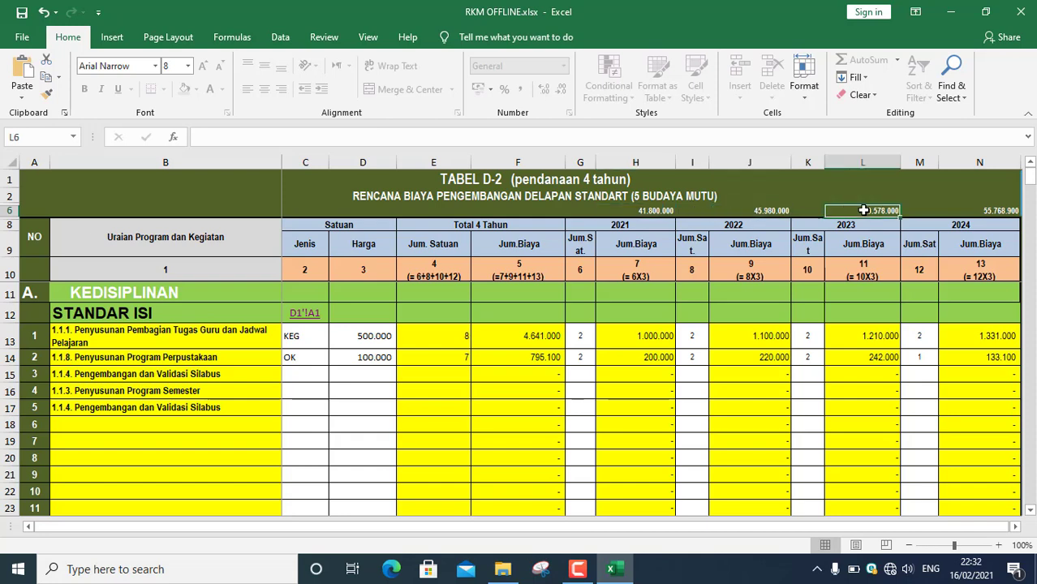
{"action": "left_click", "coordinate": [984, 210]}
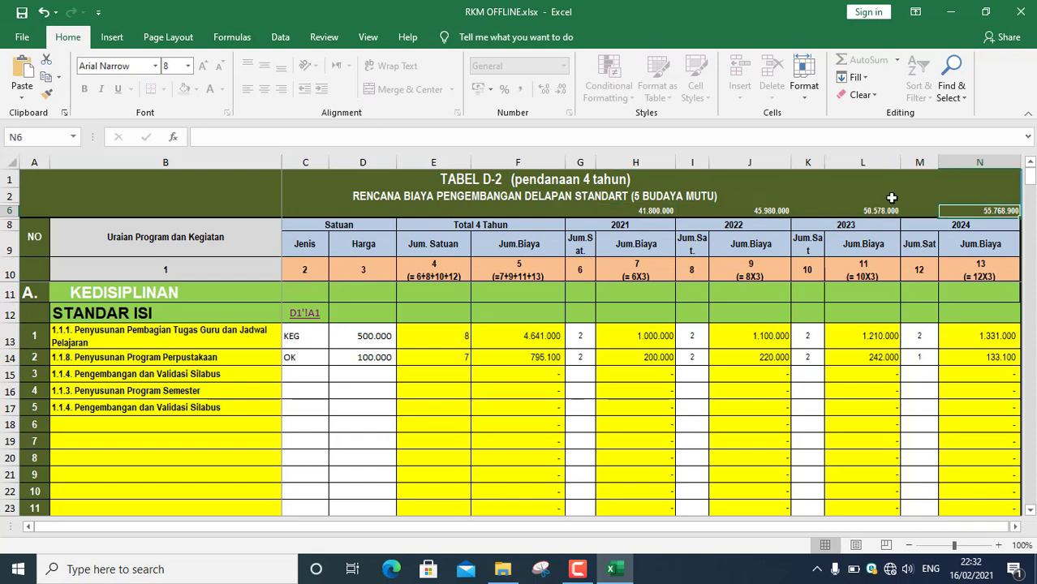
{"action": "left_click", "coordinate": [861, 209]}
{"action": "left_click", "coordinate": [777, 212]}
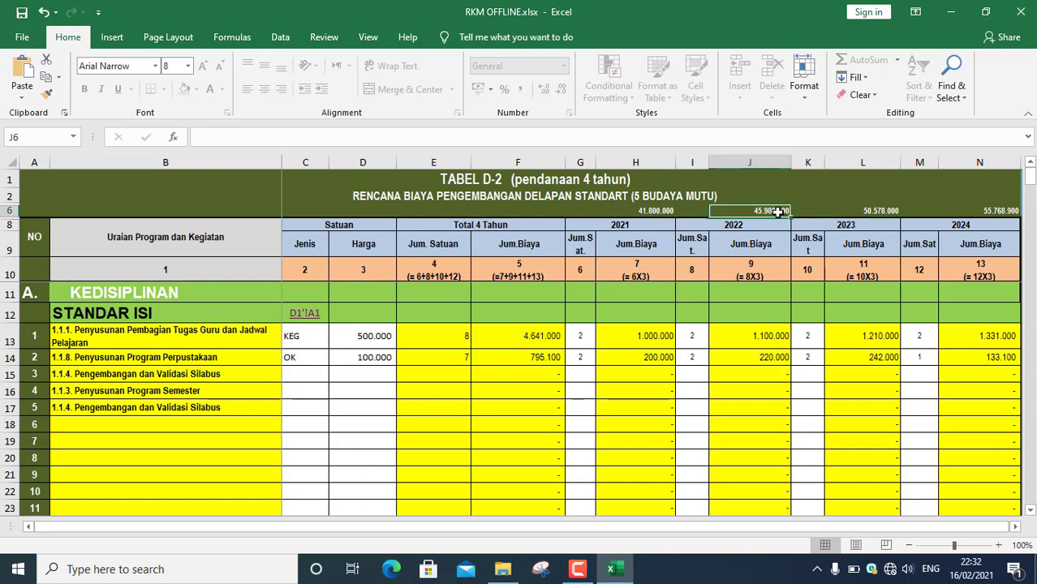
{"action": "left_click", "coordinate": [638, 211]}
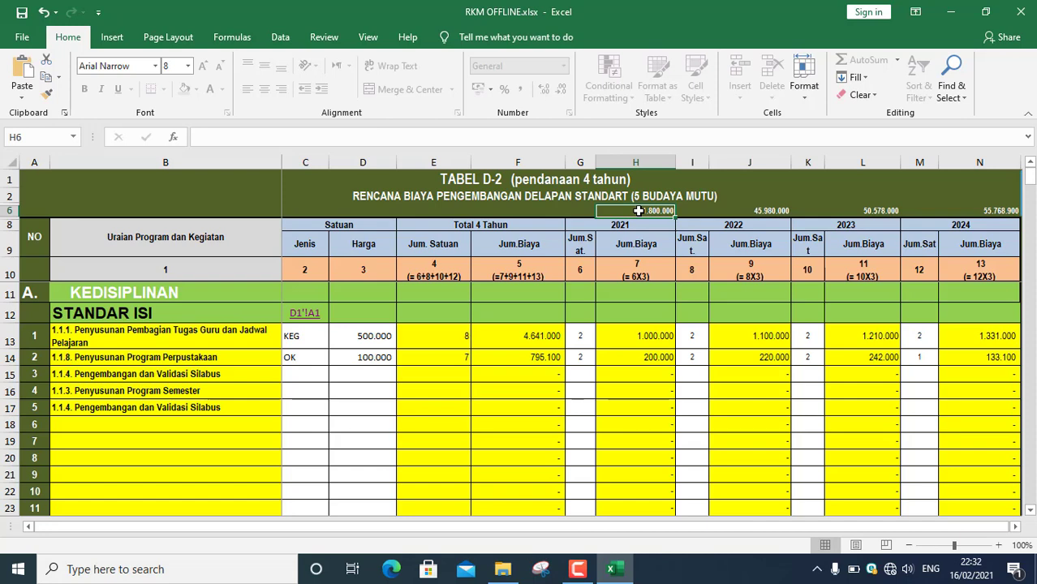
{"action": "left_click", "coordinate": [759, 215]}
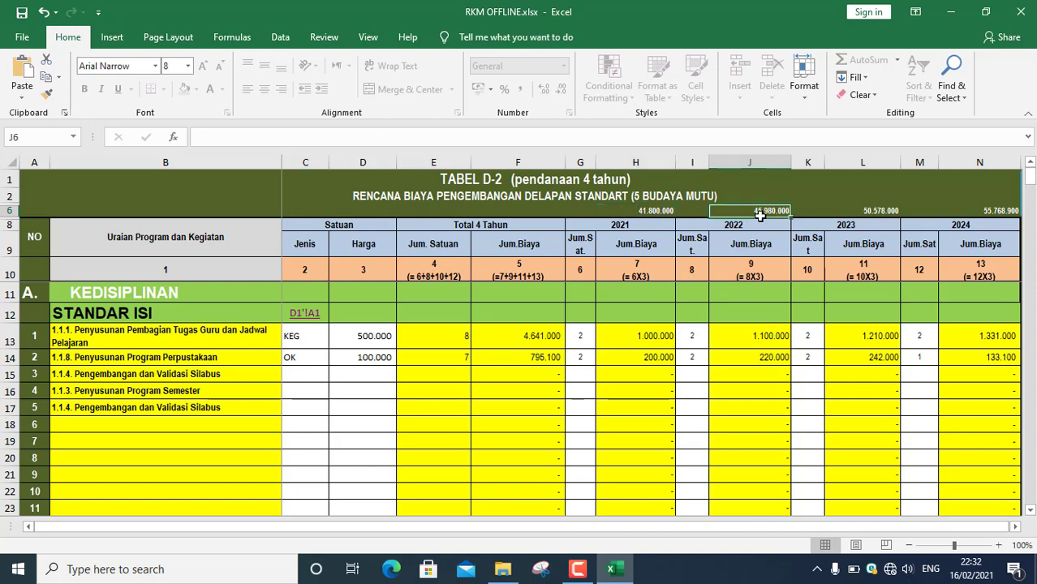
{"action": "left_click", "coordinate": [876, 214]}
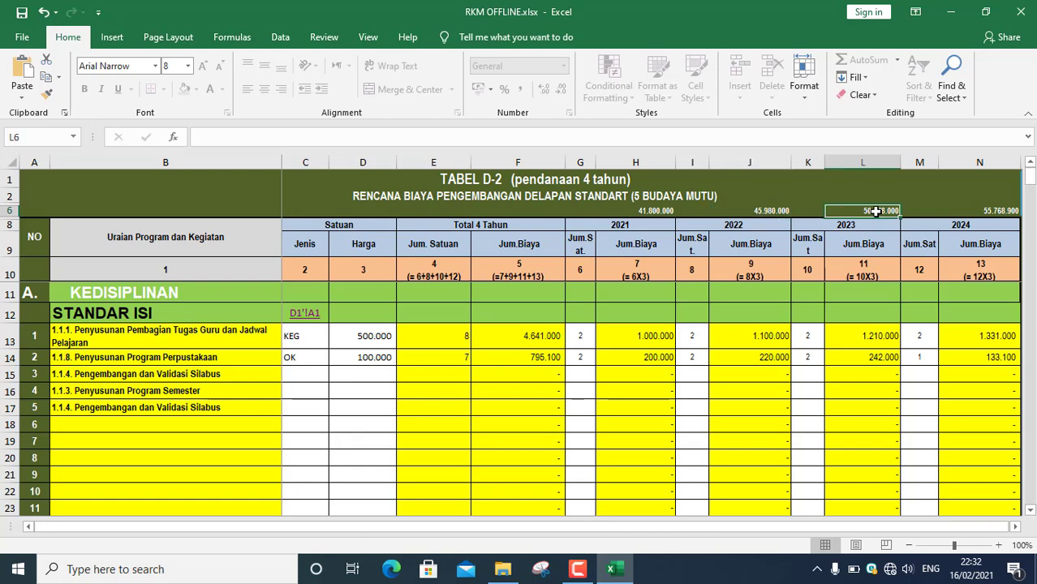
{"action": "left_click", "coordinate": [982, 213]}
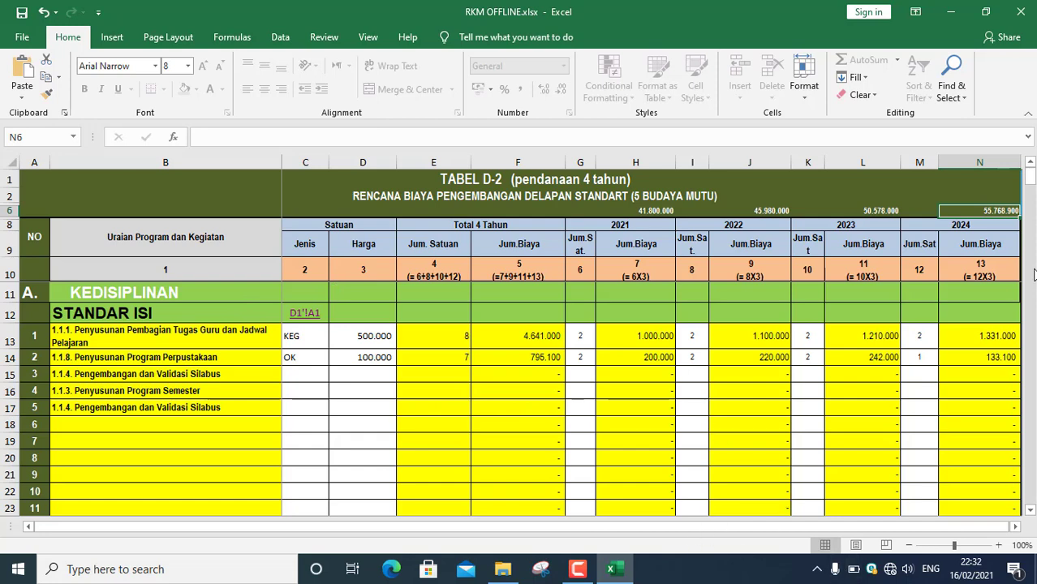
- Leave the Pengembangan cost table through its save shortcut and return to the Pendanaan page with its MENU and RKTM options
{"action": "left_click_drag", "start_coordinate": [706, 525], "coordinate": [763, 532]}
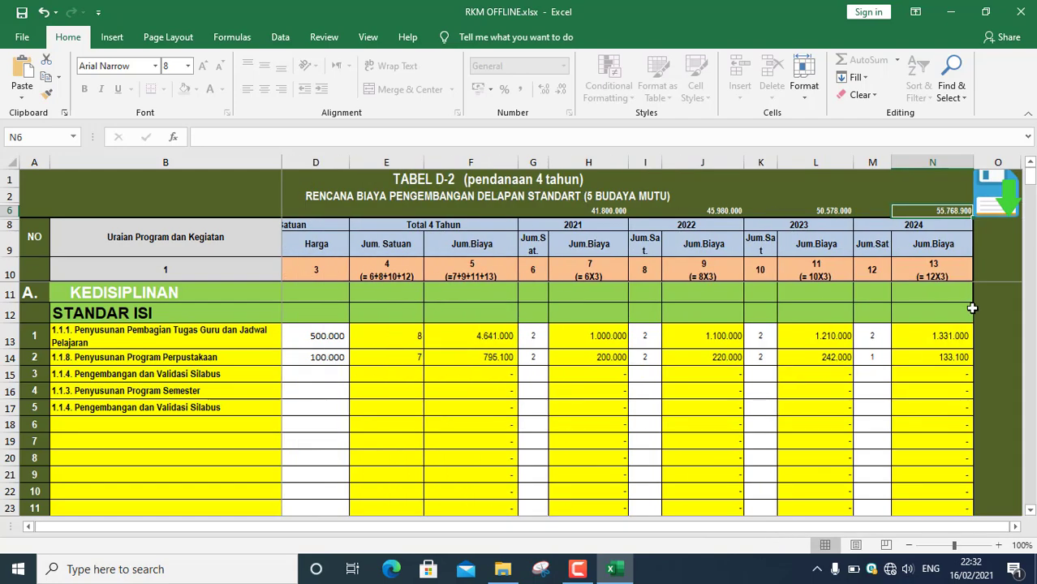
{"action": "left_click", "coordinate": [1003, 221]}
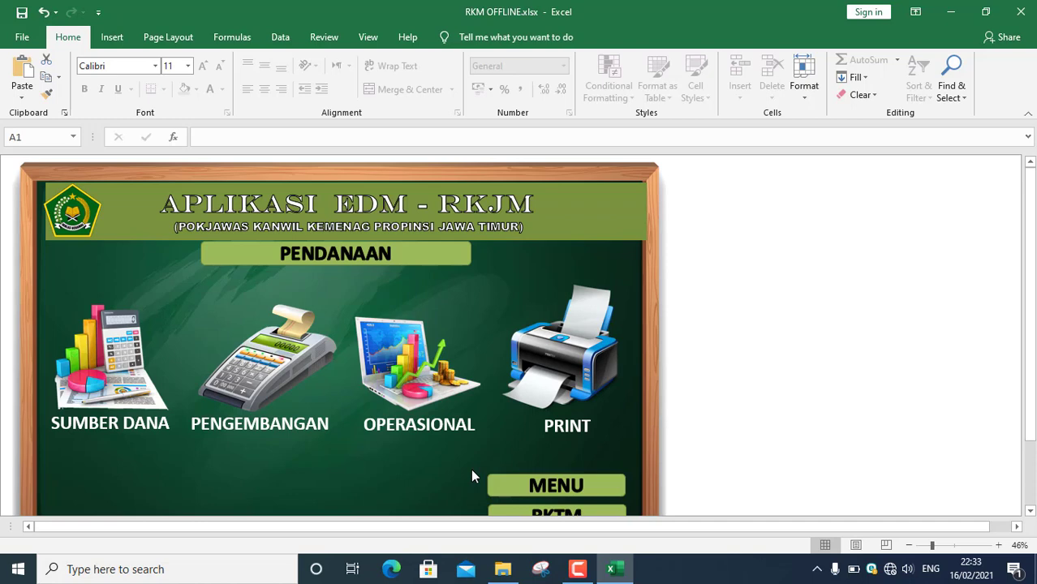
{"action": "left_click_drag", "start_coordinate": [1030, 351], "coordinate": [1030, 390]}
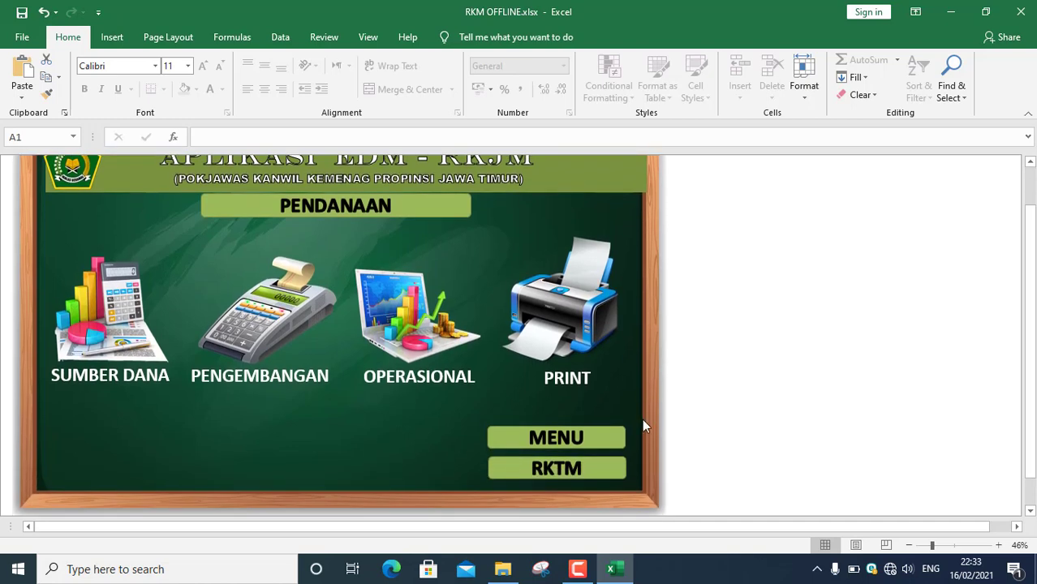